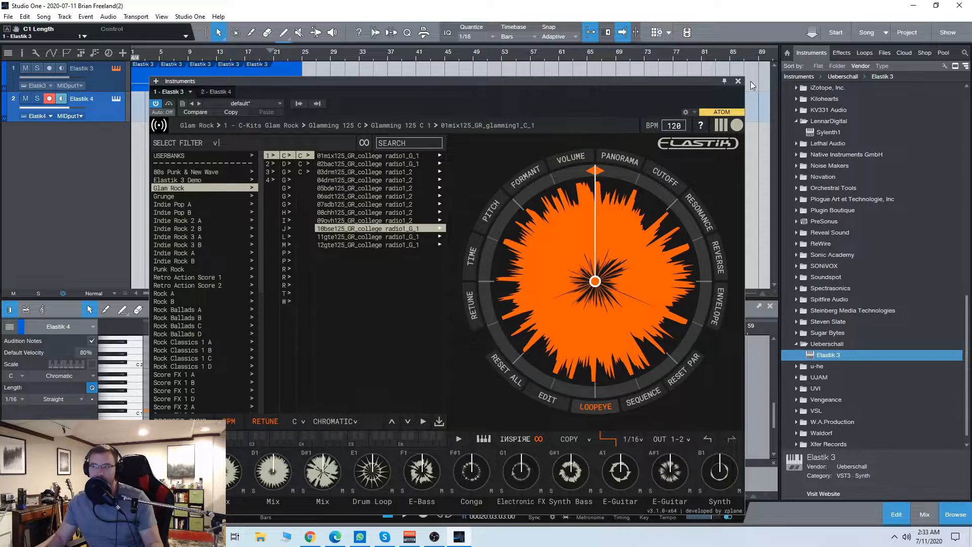
Step: Close the instrument window and the docked note editor, leaving the first clip on the Elastik 3 track selected
left_click_drag(538, 81, 540, 65)
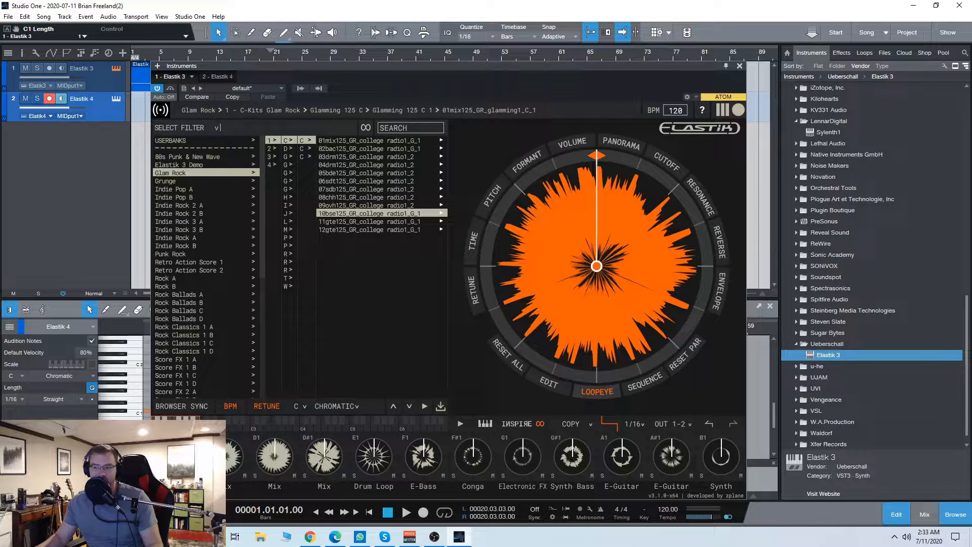
left_click_drag(471, 66, 576, 43)
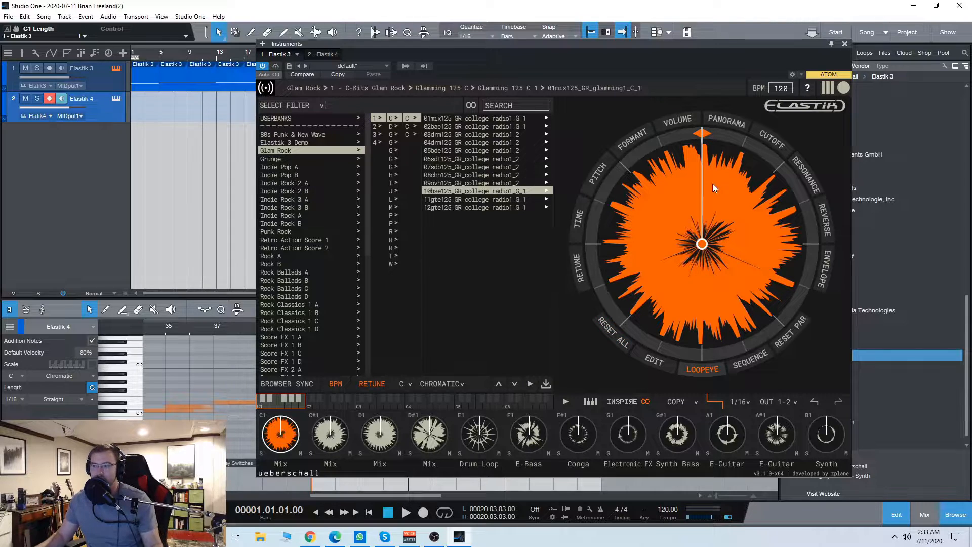
left_click(844, 44)
left_click(106, 77)
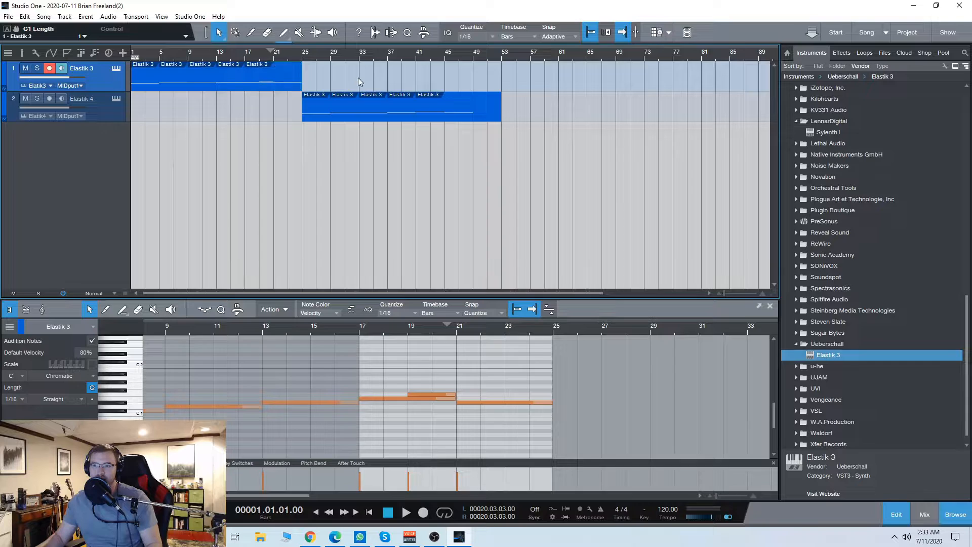
left_click(138, 73)
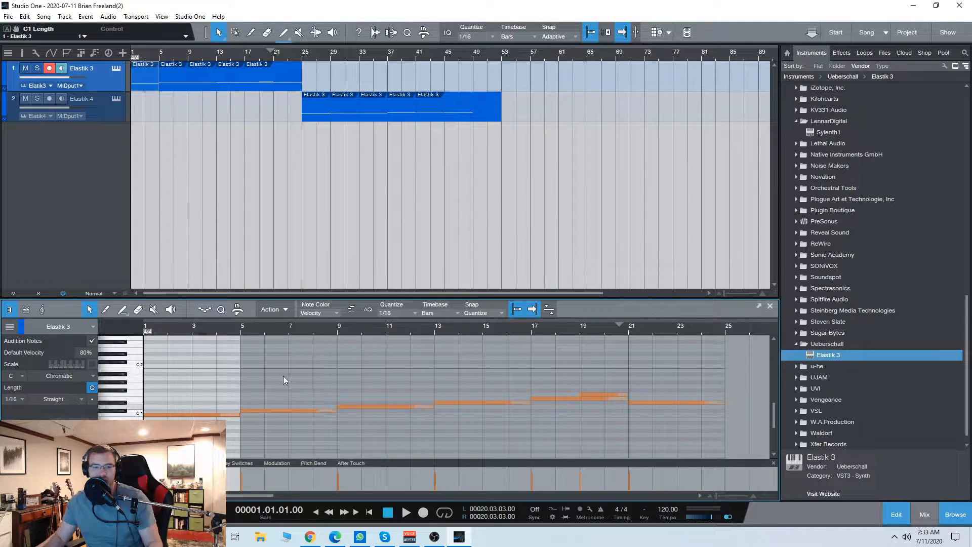
left_click(769, 306)
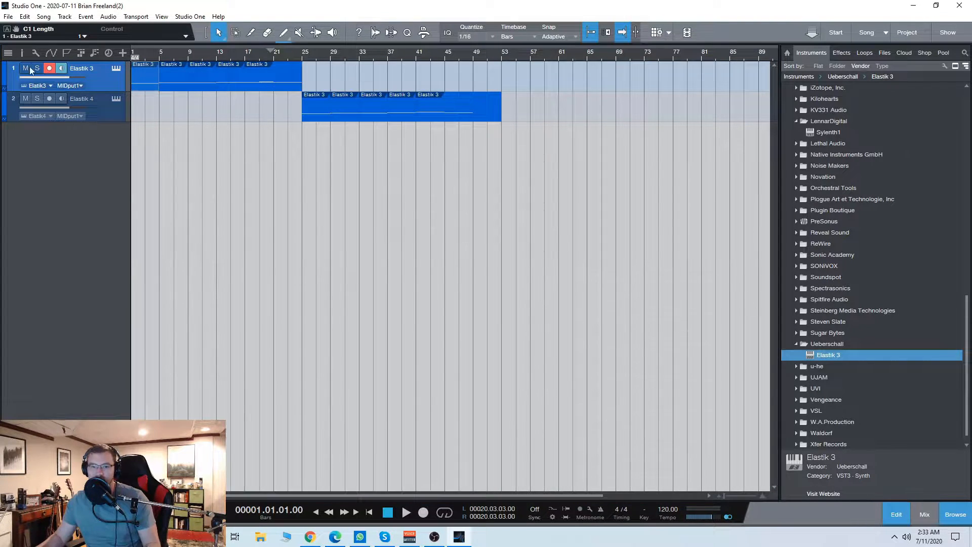
Step: Show the first Elastik 3 clip in a large floating note editor and audition the C1 key
left_click_drag(321, 83, 360, 92)
left_click_drag(446, 248, 843, 444)
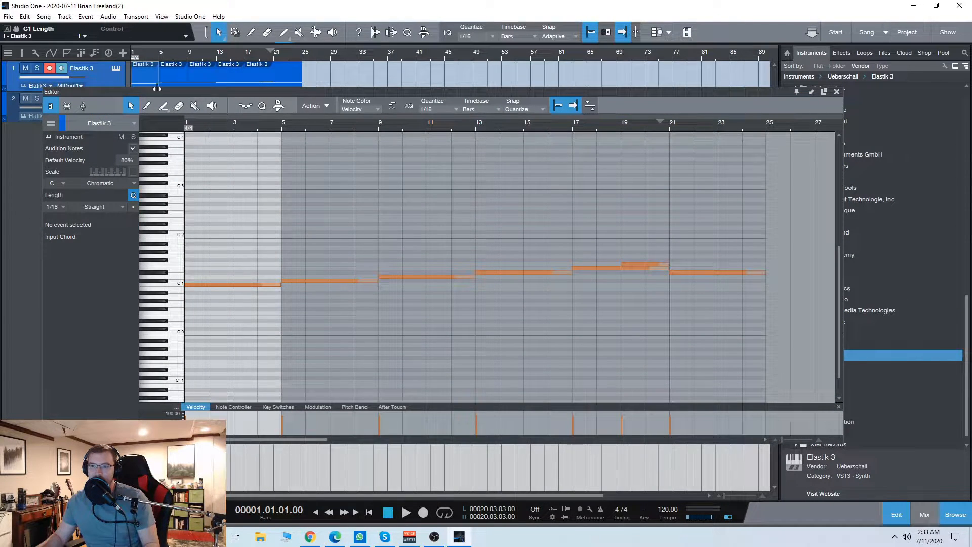
left_click_drag(170, 94, 180, 101)
left_click(189, 293)
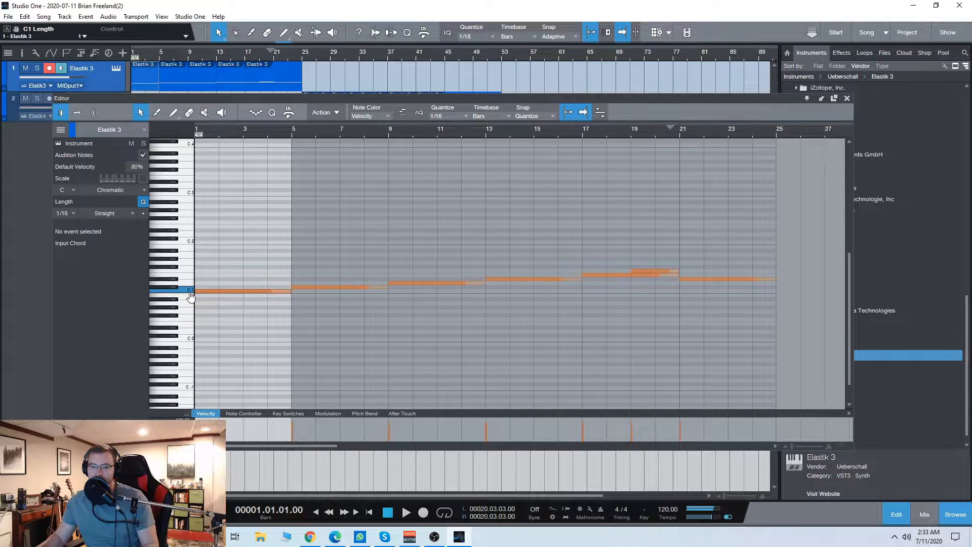
Step: View the Elastik 3 track's instrument interface with its loops assigned to keys, and close it along with the note editor
left_click(116, 68)
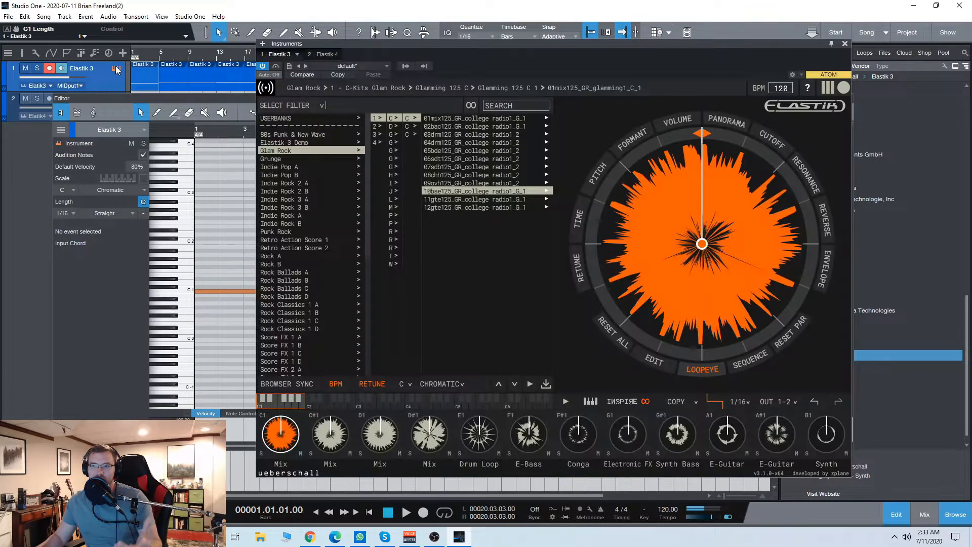
left_click_drag(512, 46, 492, 41)
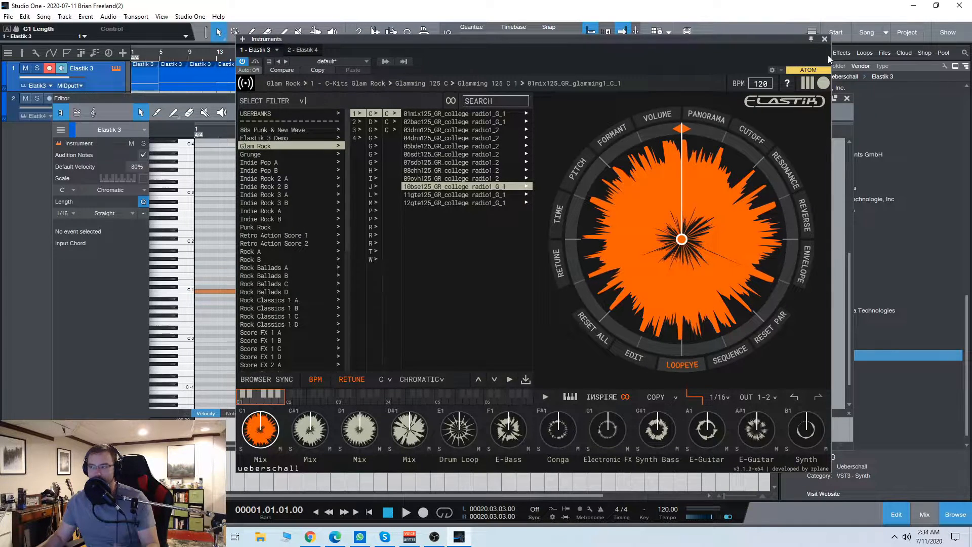
left_click(825, 40)
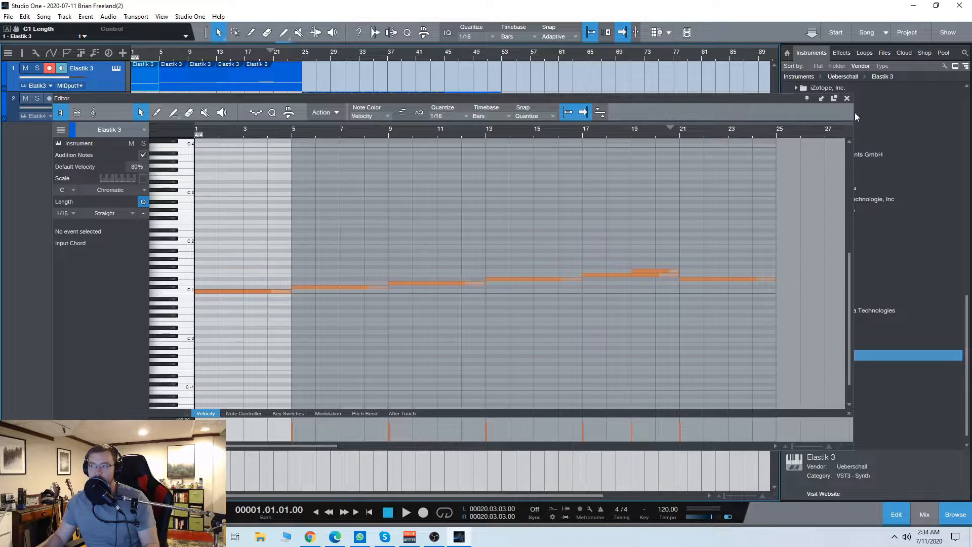
left_click(846, 98)
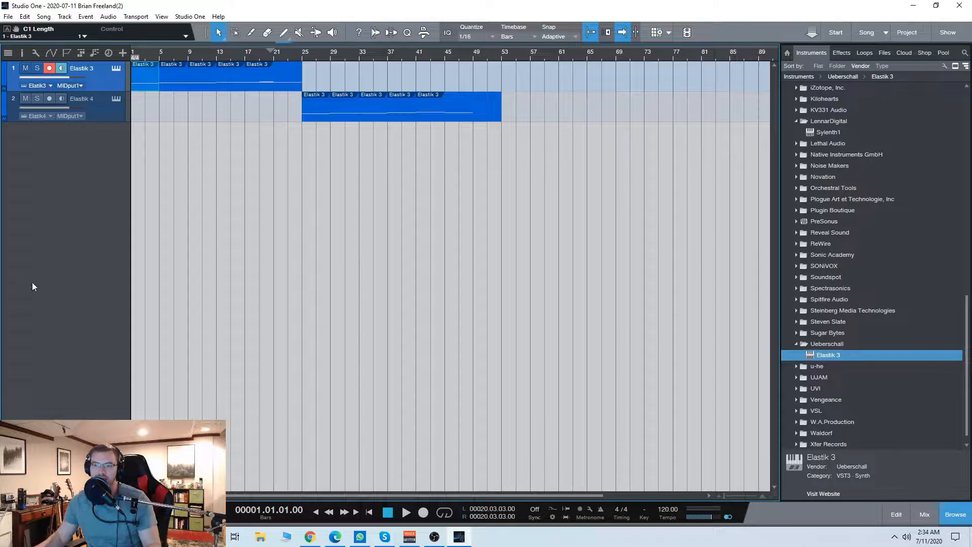
Step: Play the song from the start while viewing the Elastik 3 instrument's active loop, and close the instrument window
key("space")
left_click(116, 69)
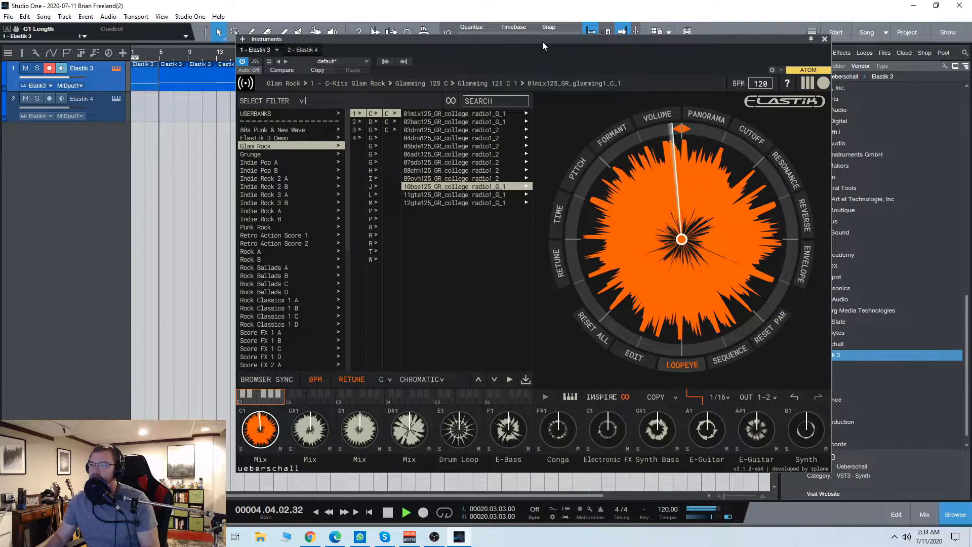
left_click_drag(542, 41, 539, 45)
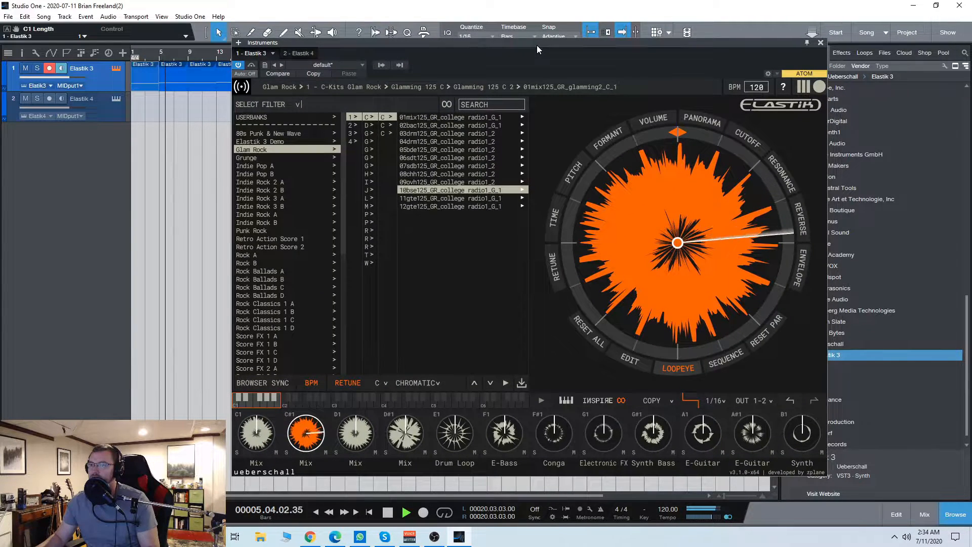
left_click(820, 43)
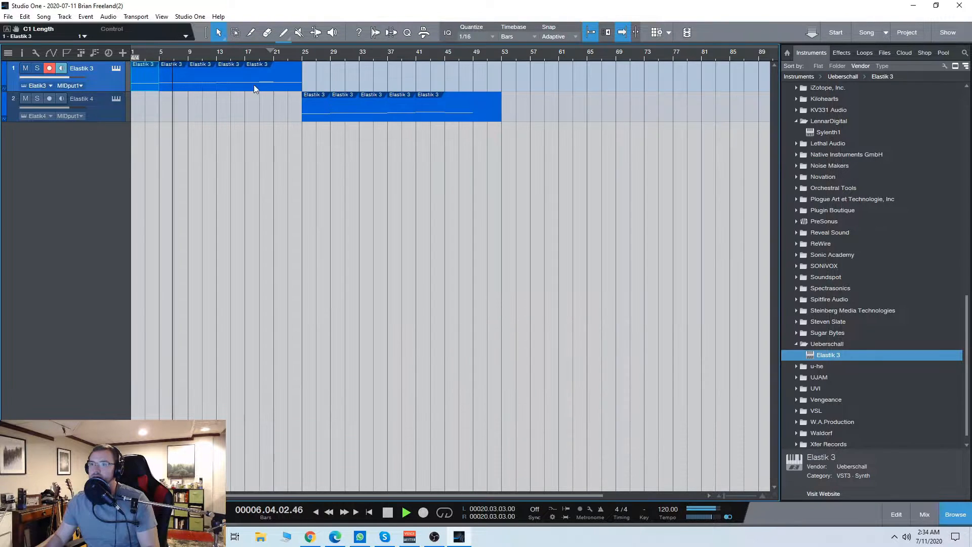
Step: Merge all the clips on the Elastik 3 track into one and open it in the note editor
left_click_drag(358, 63, 95, 74)
key("g")
double_click(228, 80)
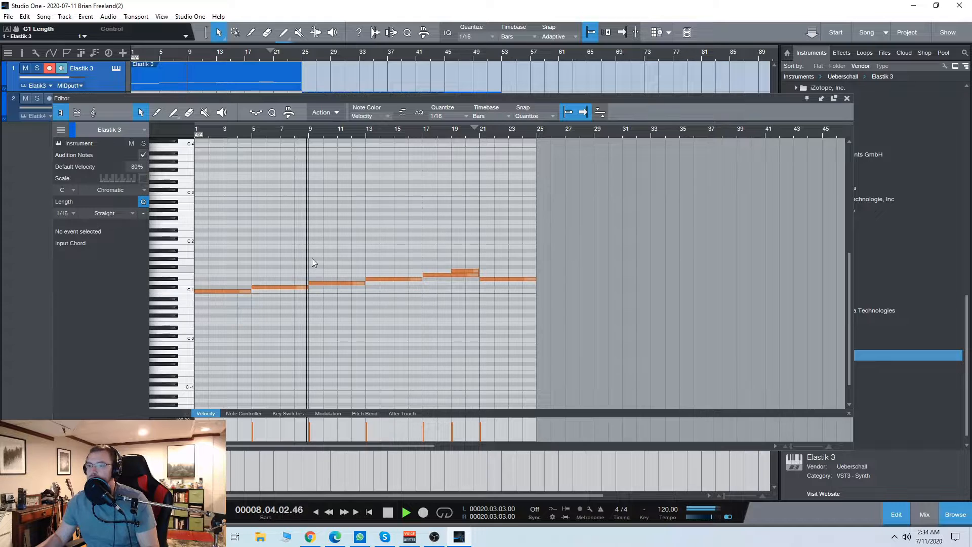
Step: Place the Elastik 3 instrument window beside the note editor to follow the triggered loops during playback, and close both windows
left_click(116, 67)
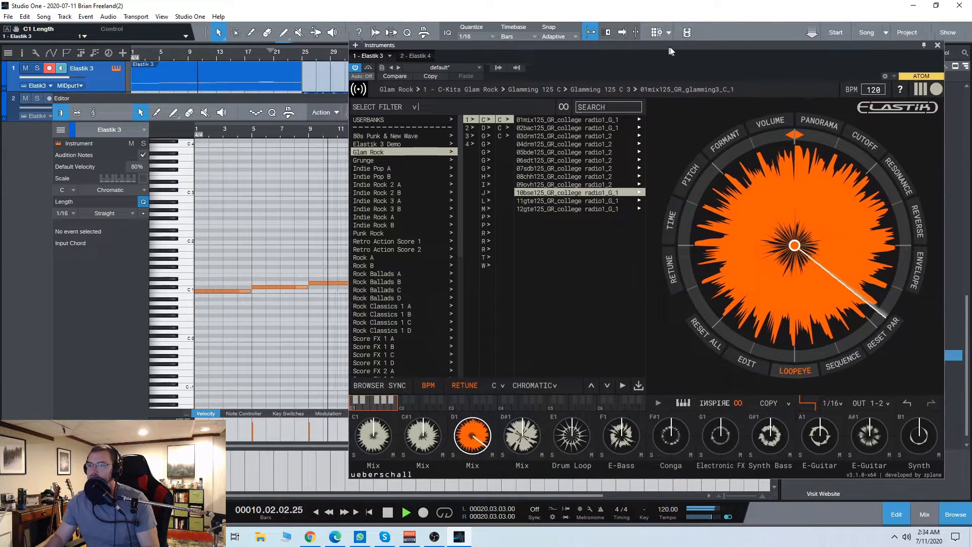
left_click_drag(668, 46, 696, 46)
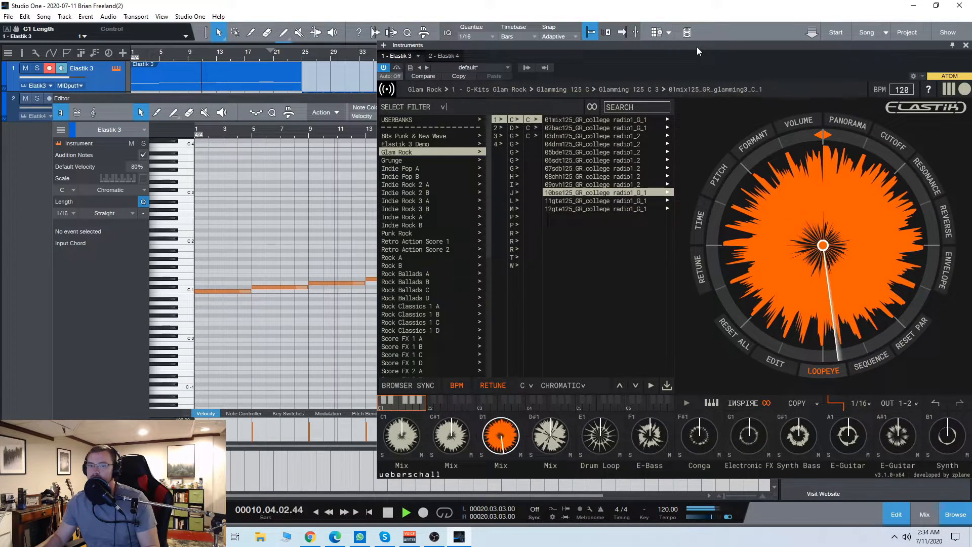
left_click_drag(358, 100, 298, 105)
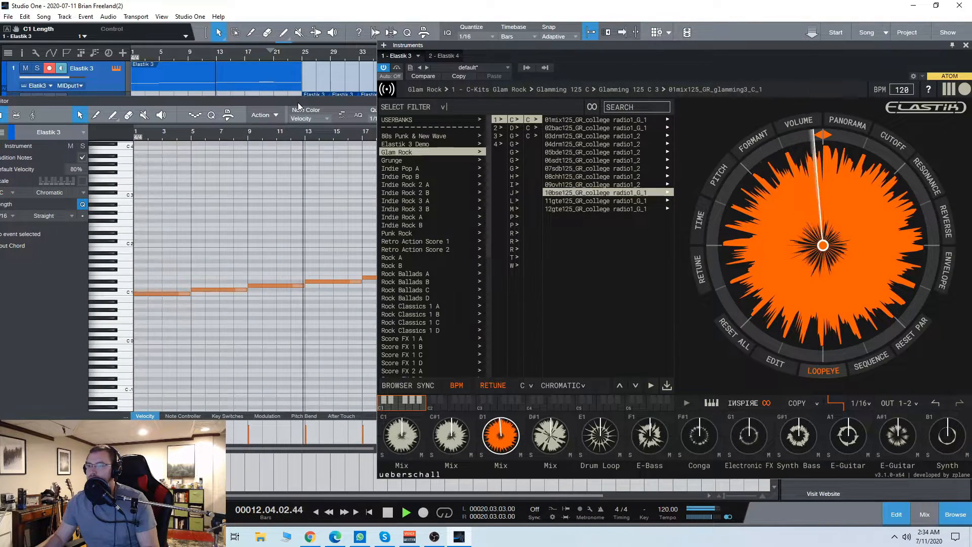
left_click_drag(298, 103, 172, 103)
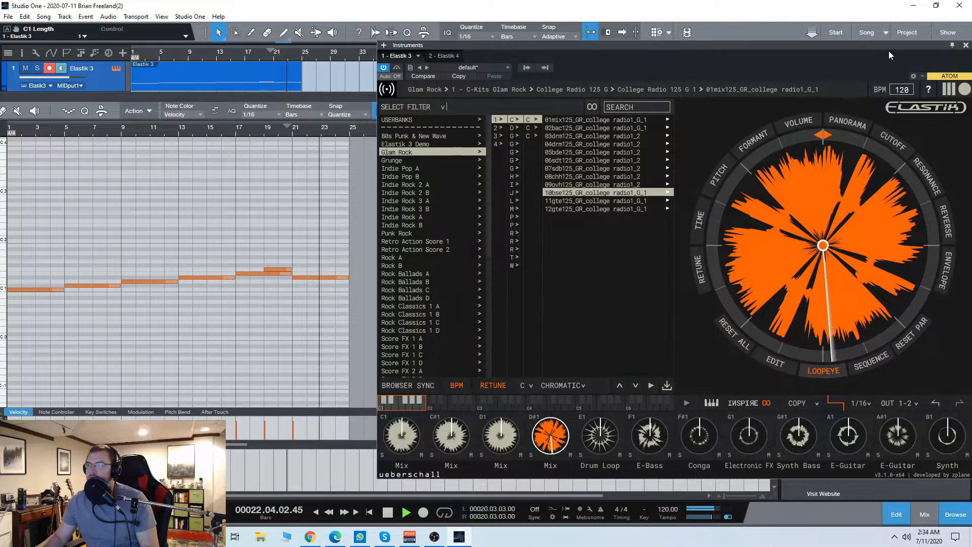
left_click_drag(888, 48, 866, 51)
left_click(943, 48)
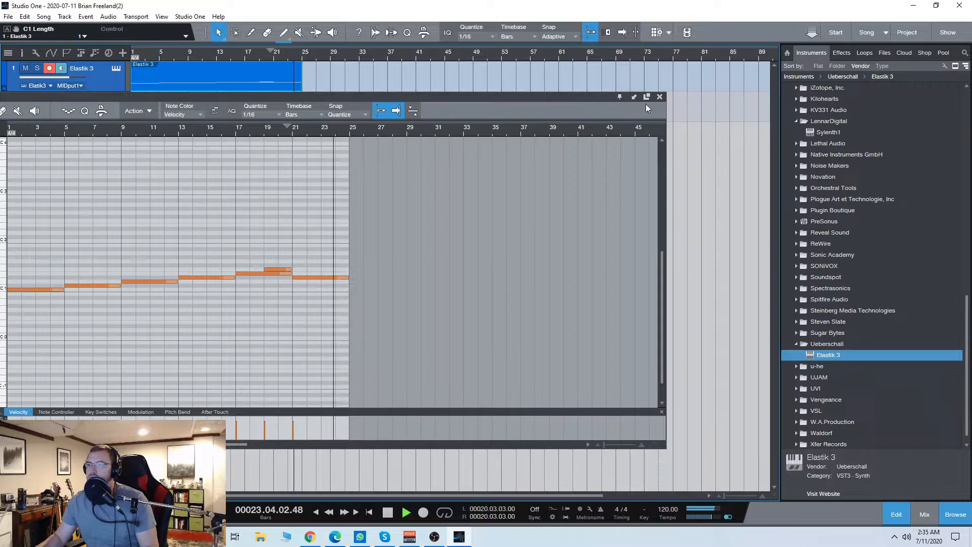
left_click(662, 97)
Step: Merge all the clips on the Elastik 4 track into one and open it in the note editor
left_click_drag(608, 112, 312, 124)
key("g")
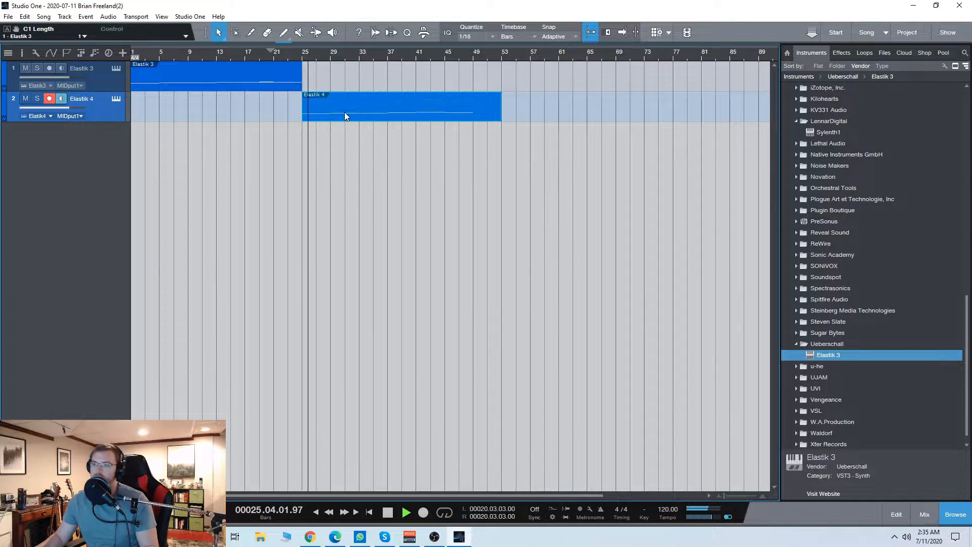
double_click(345, 111)
Step: Place the Elastik 4 instrument window beside its note editor to follow the notes and loops during playback
left_click_drag(211, 98, 412, 118)
left_click(118, 99)
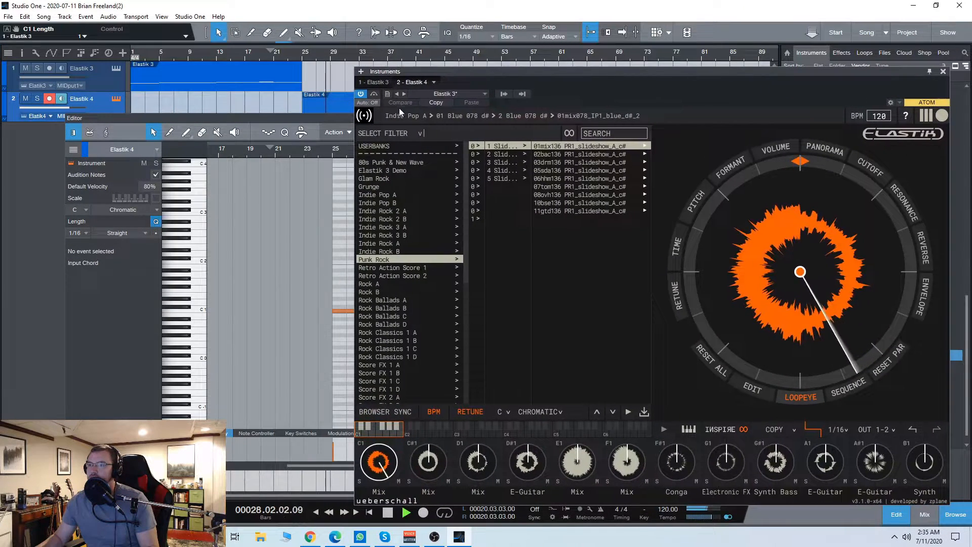
left_click_drag(338, 116, 147, 114)
left_click_drag(243, 114, 214, 98)
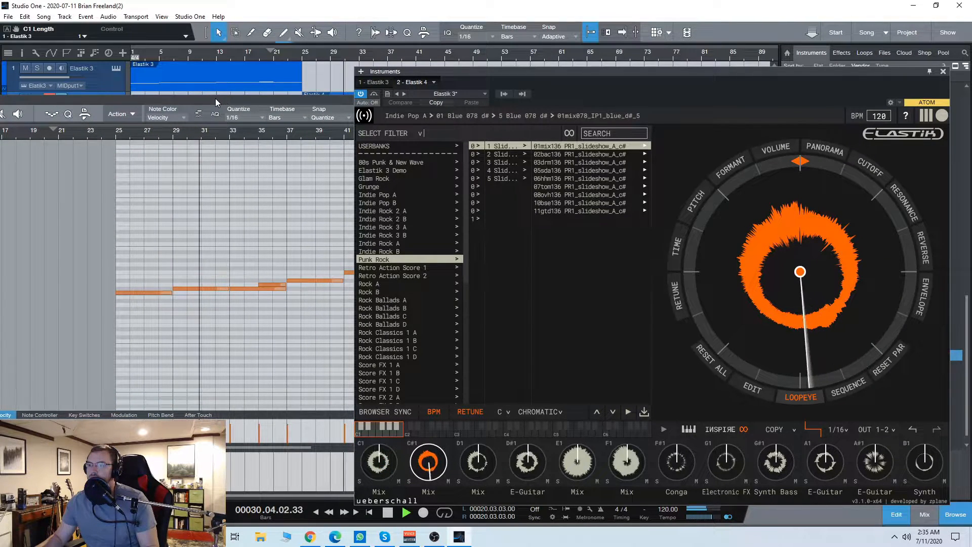
left_click_drag(215, 98, 117, 91)
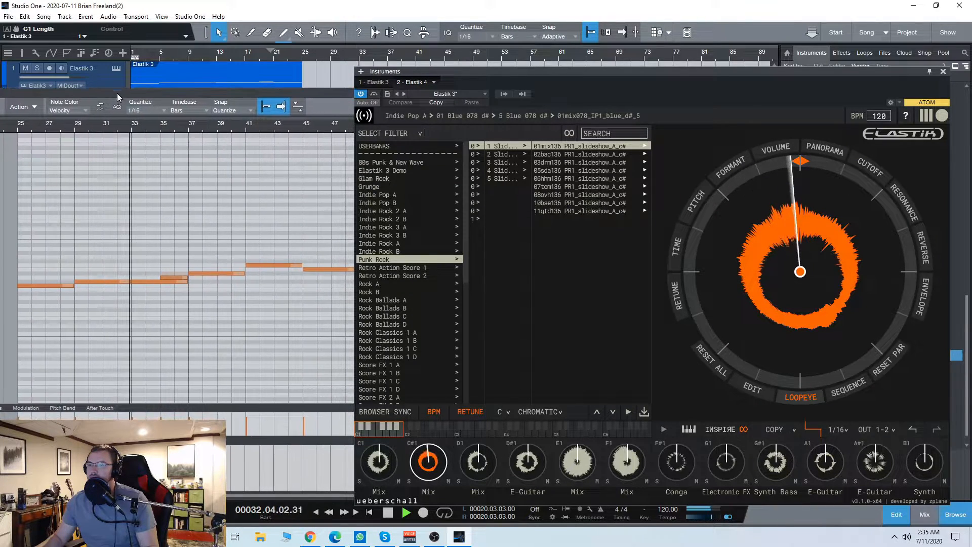
Step: Delete the notes from bar 41 onward in the Elastik 4 clip
left_click_drag(268, 309, 353, 219)
key("Delete")
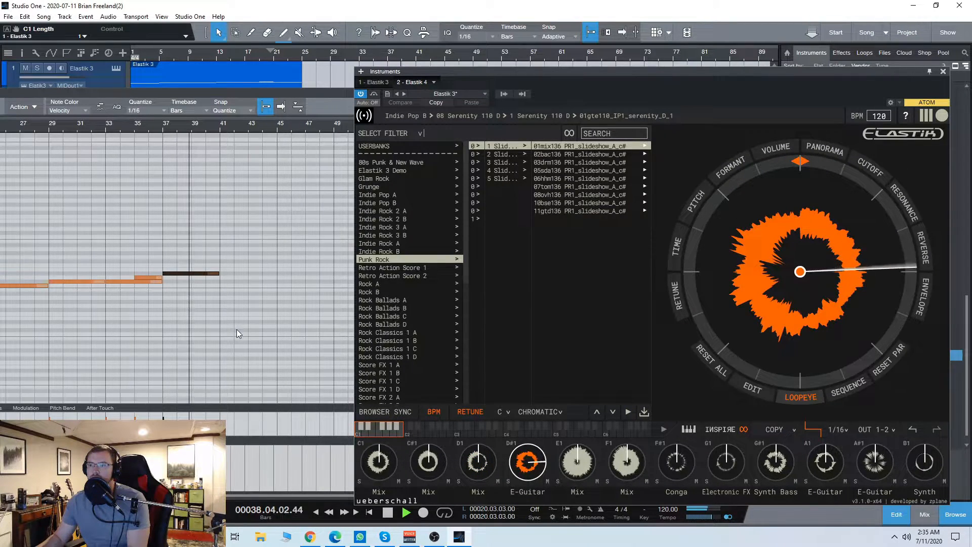
Step: Close the Elastik 4 instrument window, stop playback and close the clip's note editor
left_click_drag(600, 72, 571, 76)
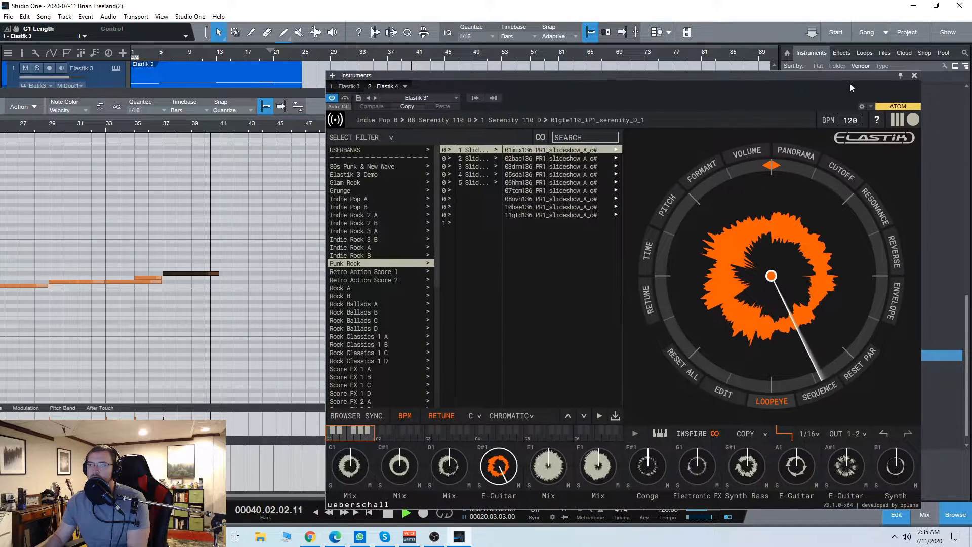
left_click(914, 75)
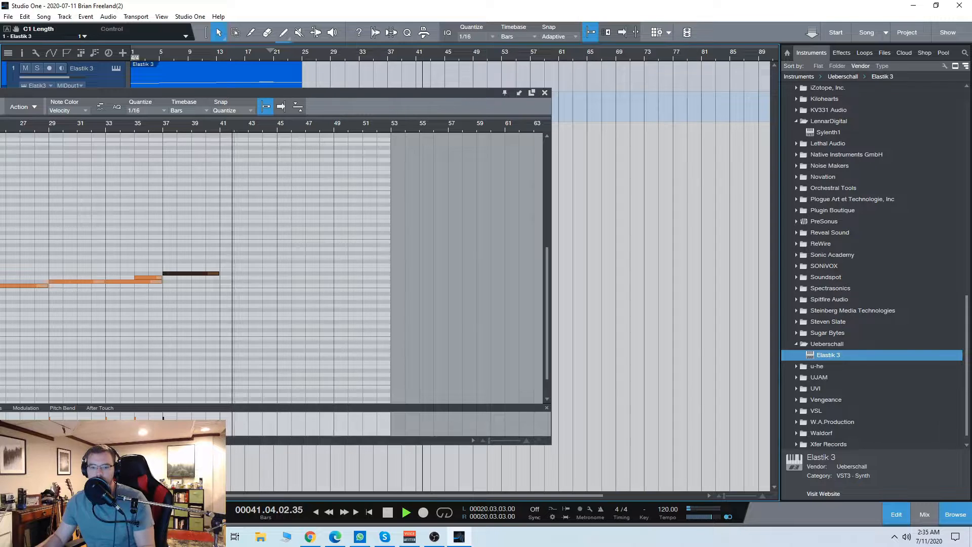
key("space")
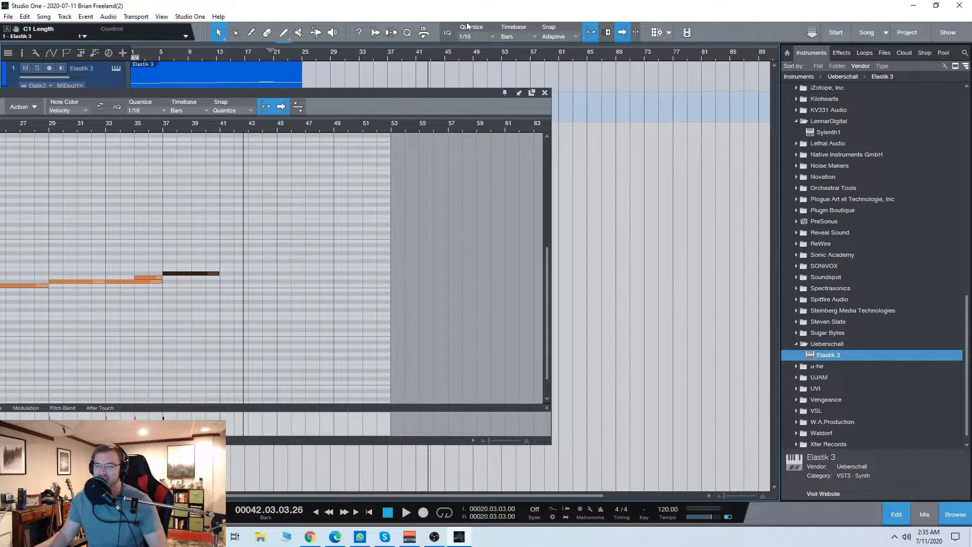
left_click_drag(293, 93, 488, 96)
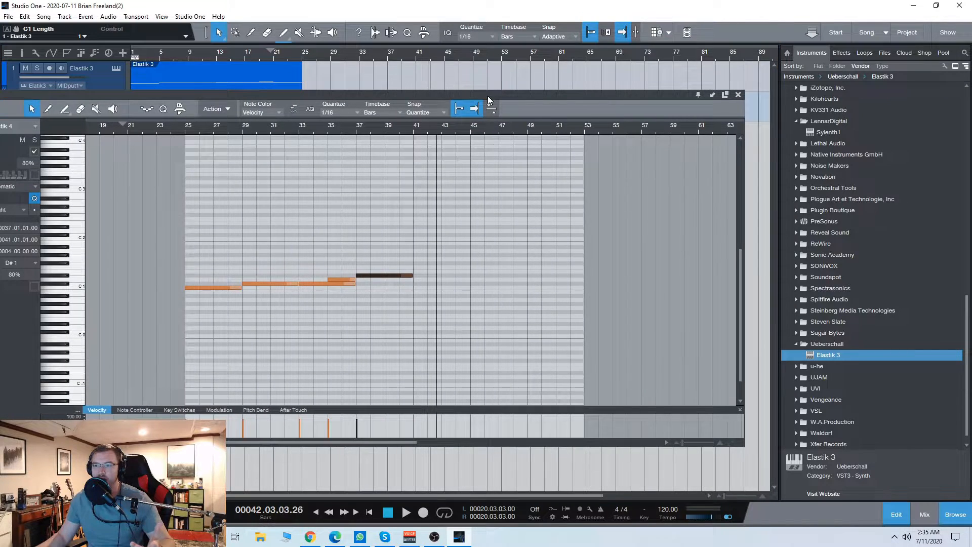
left_click(738, 94)
Step: Open the merged Elastik 3 clip in the note editor and play a short stretch from bar 13
double_click(223, 82)
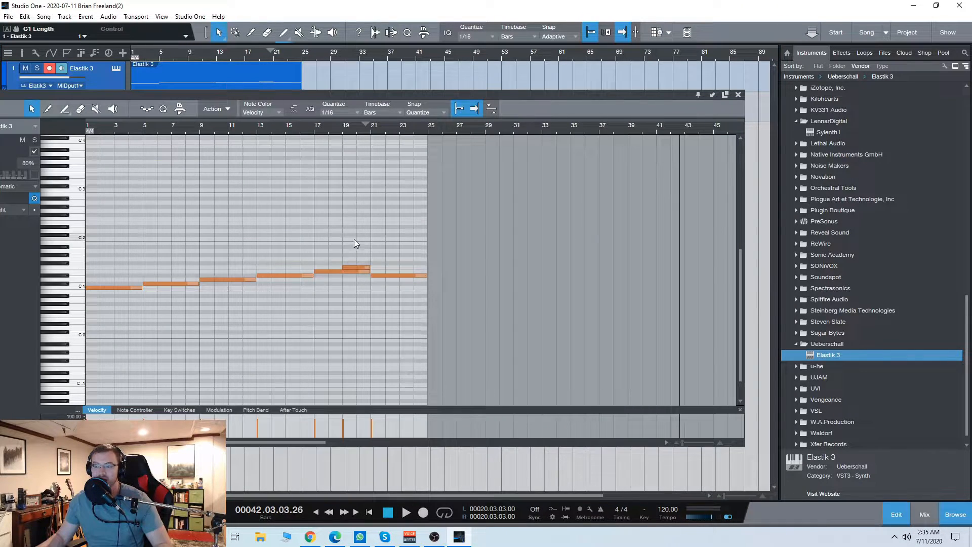
left_click(257, 130)
key("space")
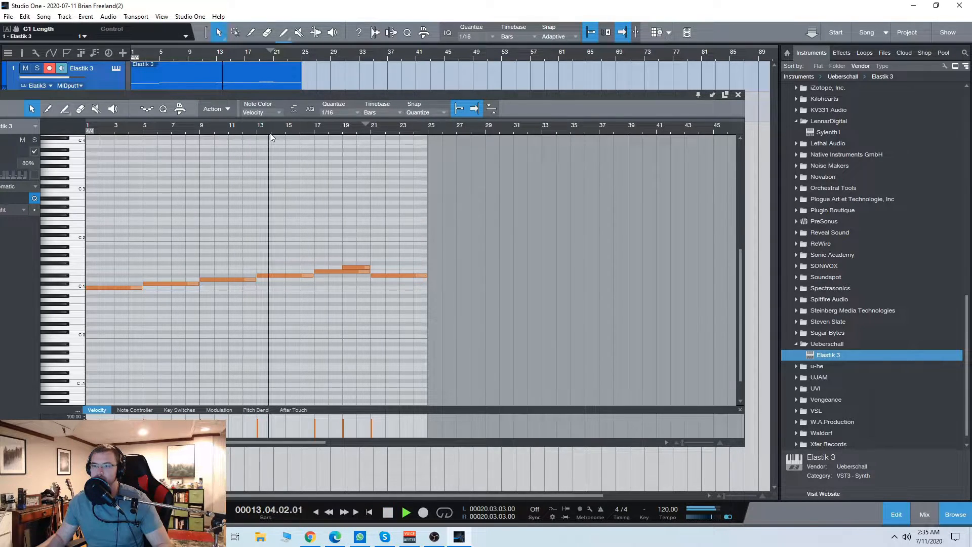
key("space")
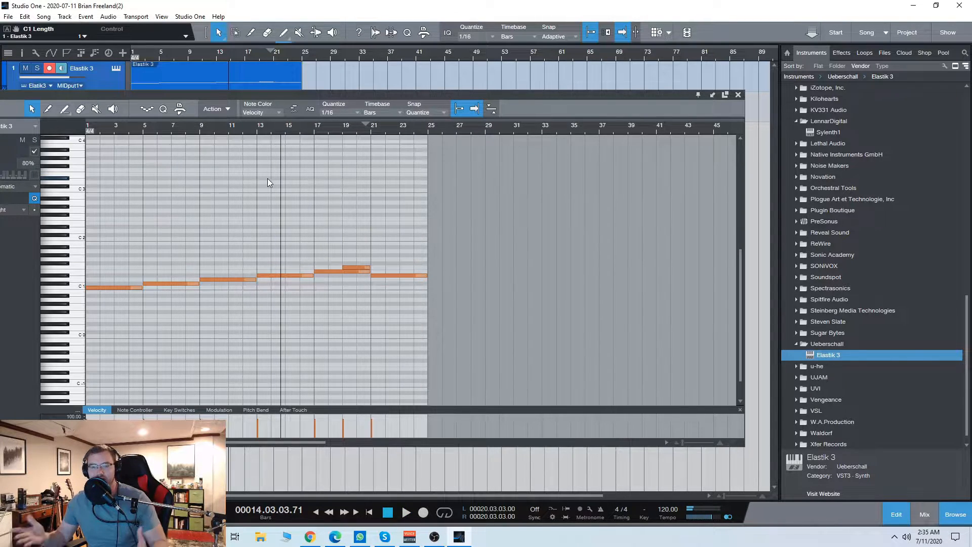
Step: Play the Elastik 3 clip from bar 17 to hear the overlapping notes
left_click(314, 132)
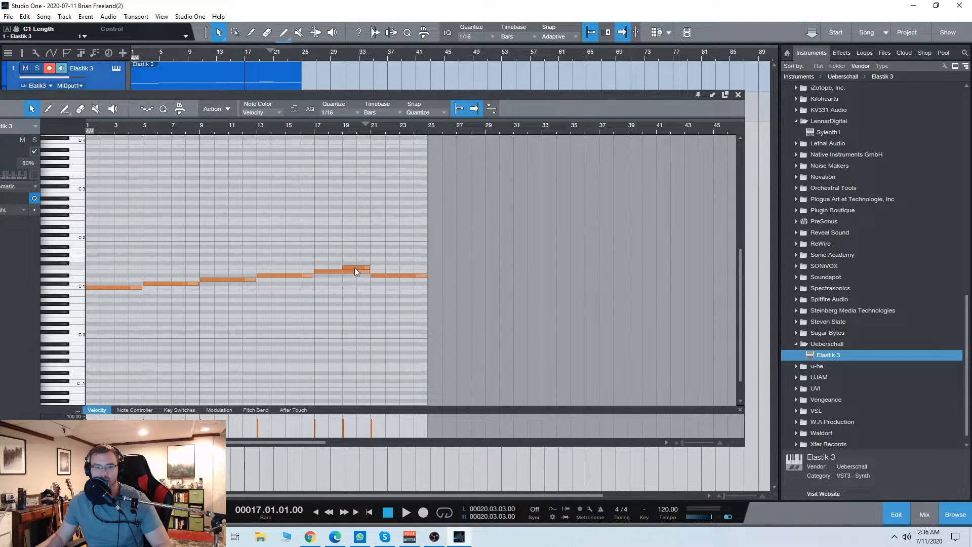
key("space")
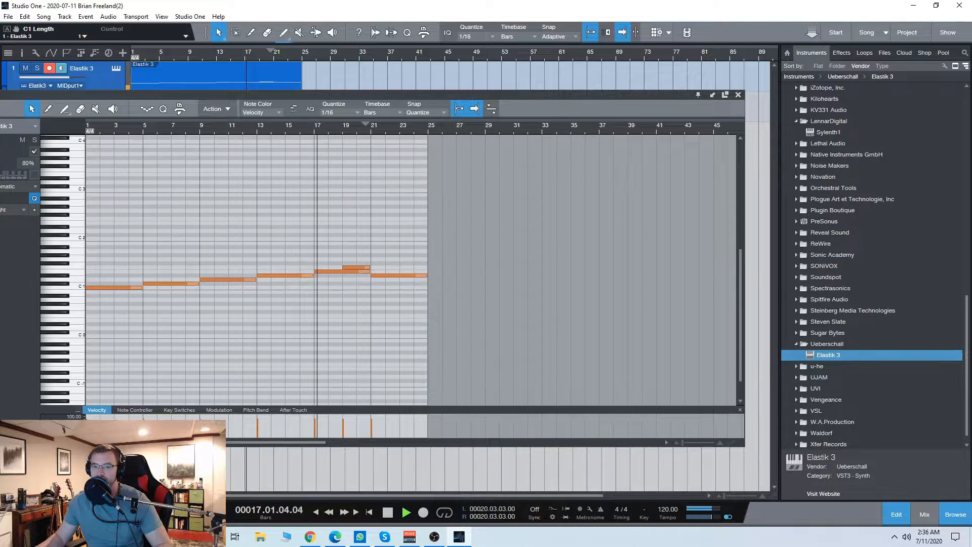
left_click_drag(364, 99, 368, 98)
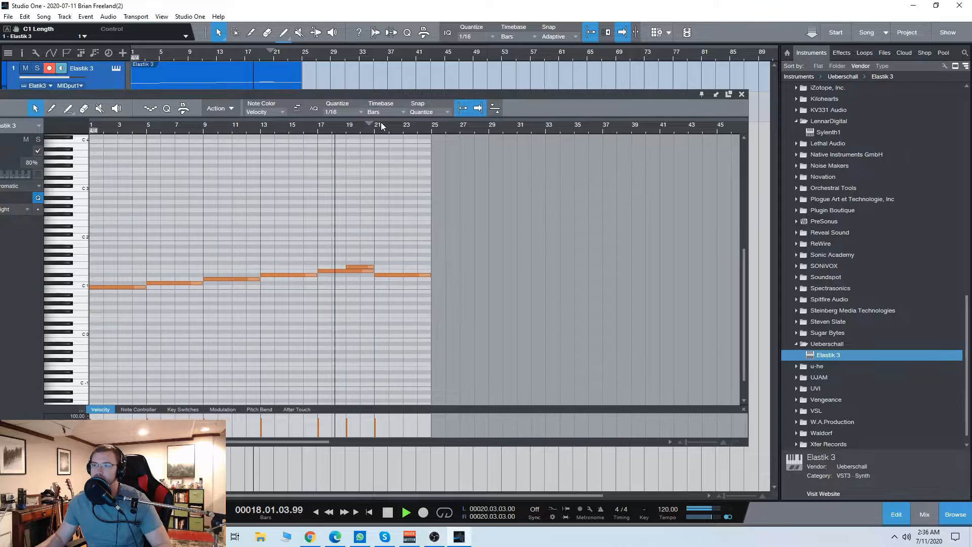
Step: Stop playback, return the playback cursor to bar 17 and close the Elastik 3 note editor
scroll(353, 294, "up", 2)
scroll(363, 311, "up", 1)
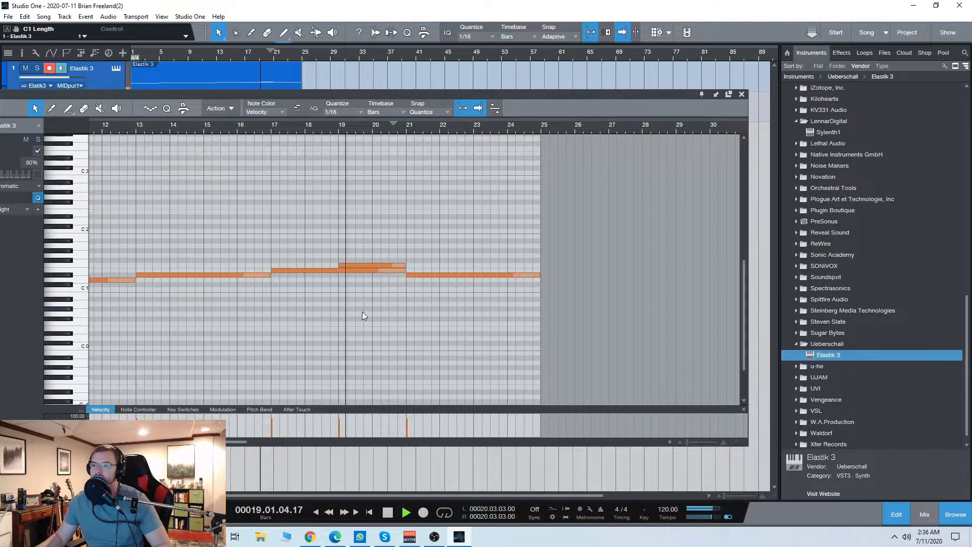
left_click(388, 513)
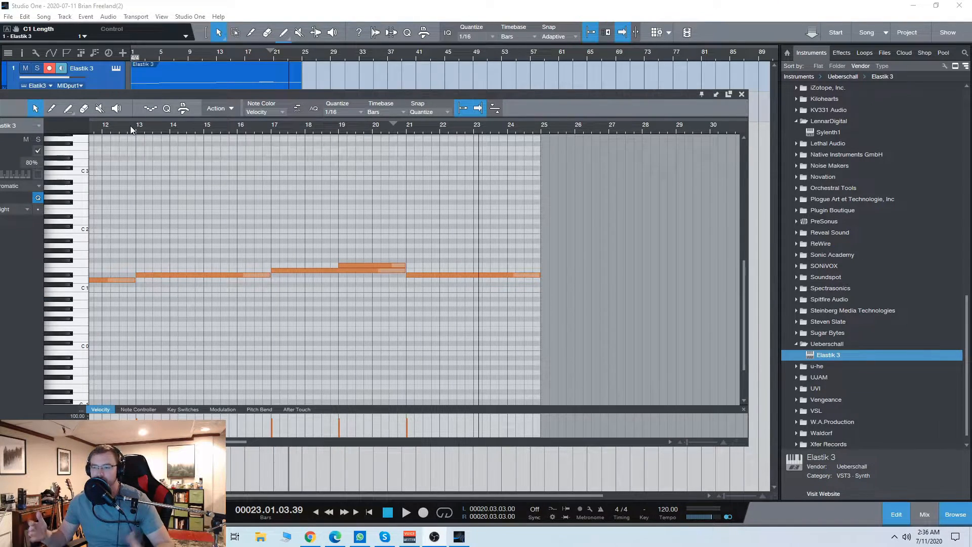
left_click(271, 131)
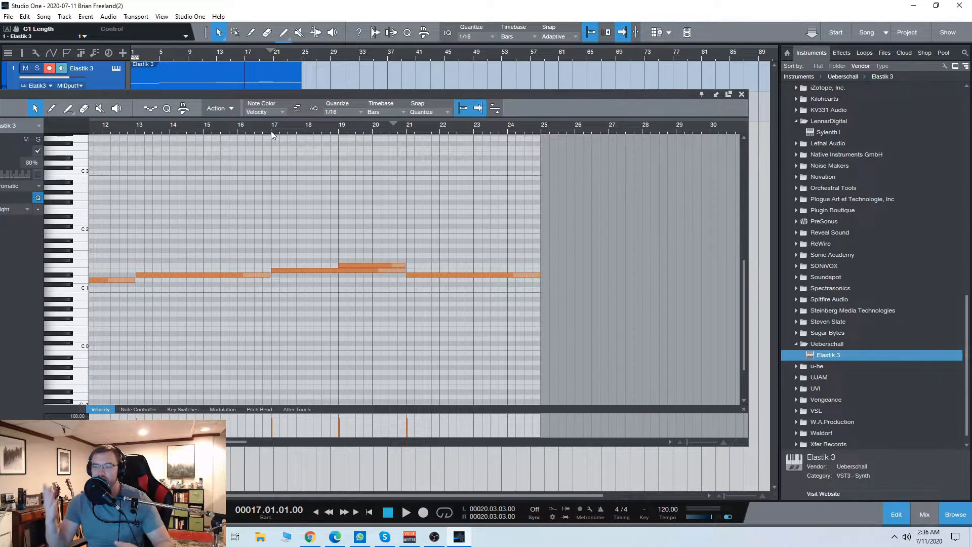
left_click(741, 94)
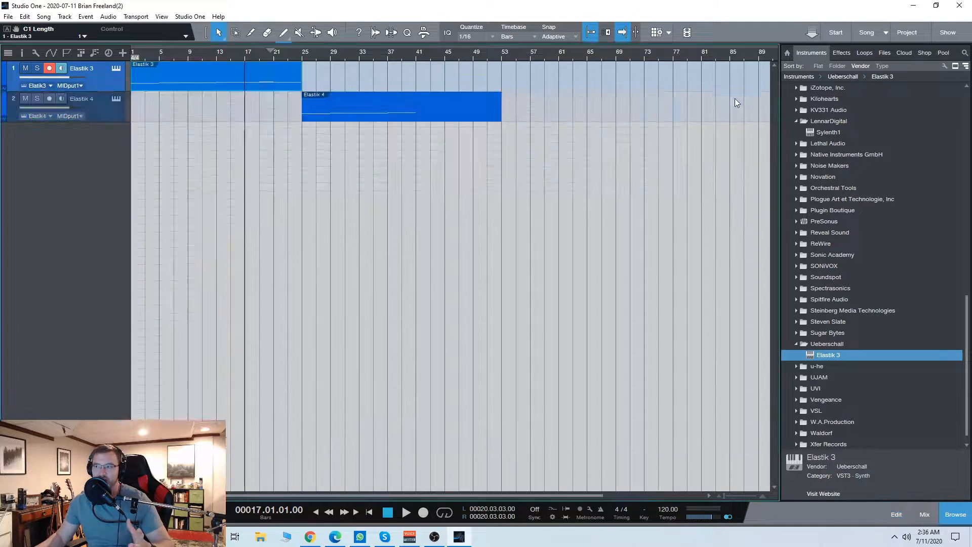
Step: Open the Elastik 4 track's instrument and audition the 12string-A ALL, 12string-B L-R and 12string-Out L-R loops in Twelve String Electric A, 080-01 G
left_click(116, 99)
left_click_drag(606, 76, 503, 57)
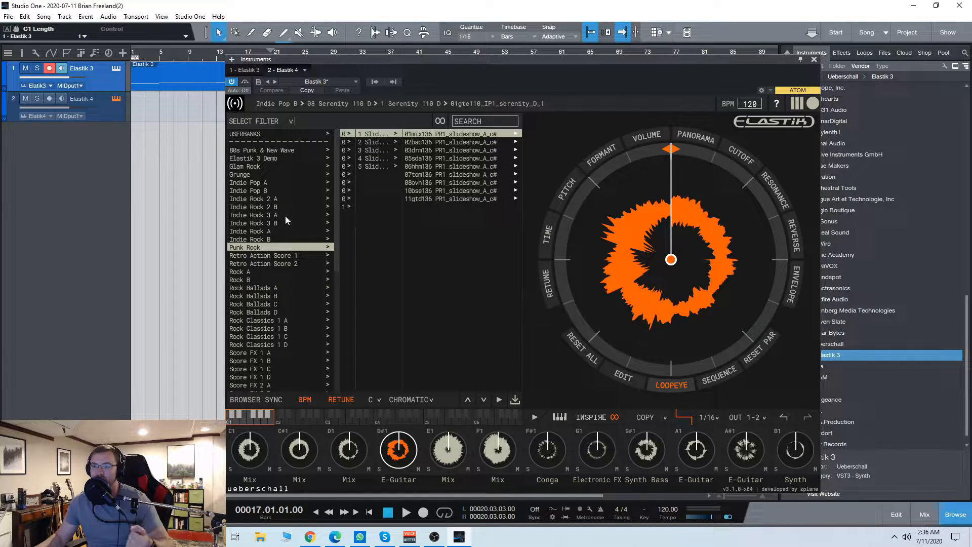
scroll(283, 274, "down", 9)
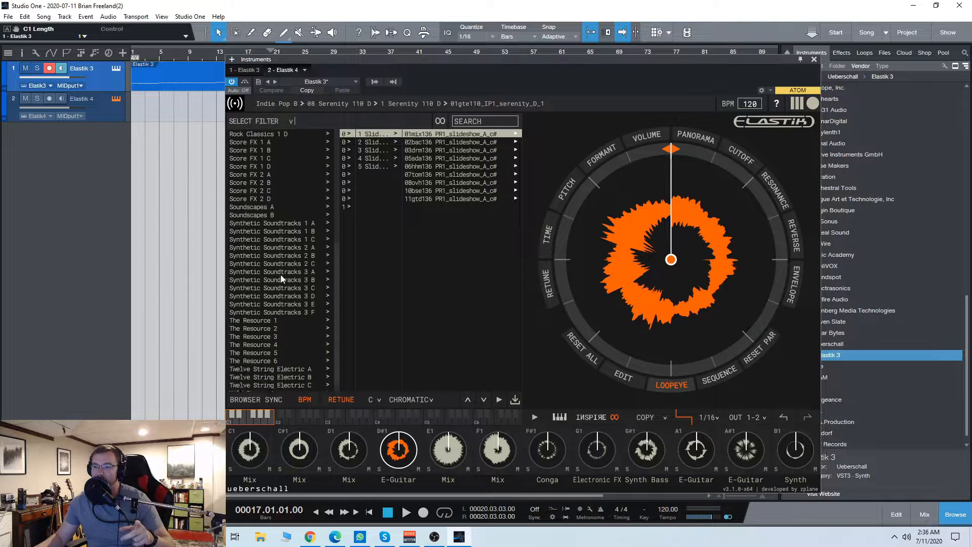
left_click(286, 356)
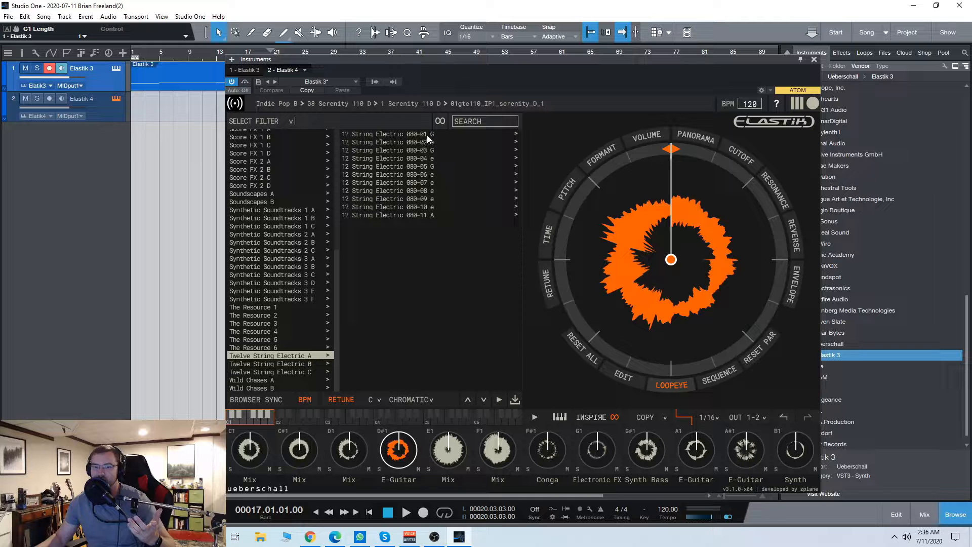
left_click(517, 136)
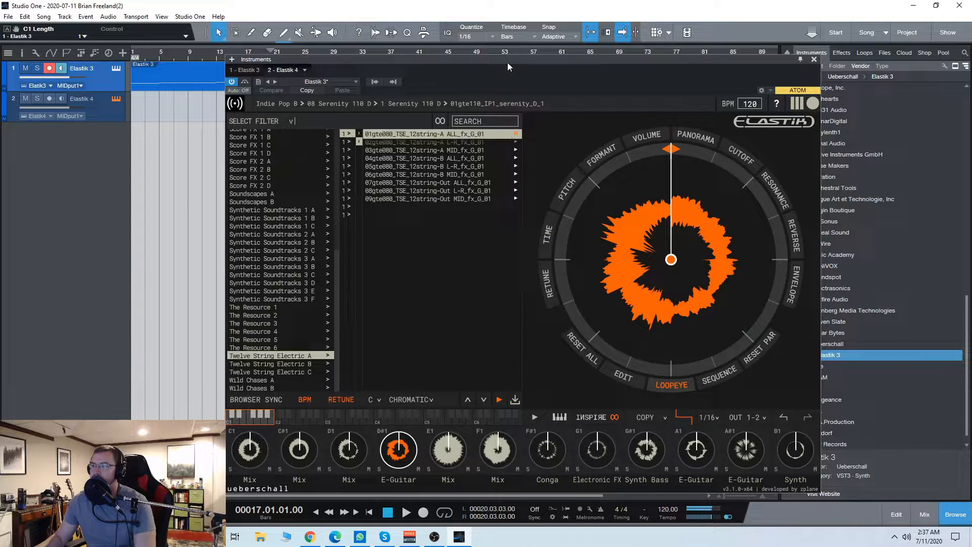
left_click_drag(509, 60, 498, 57)
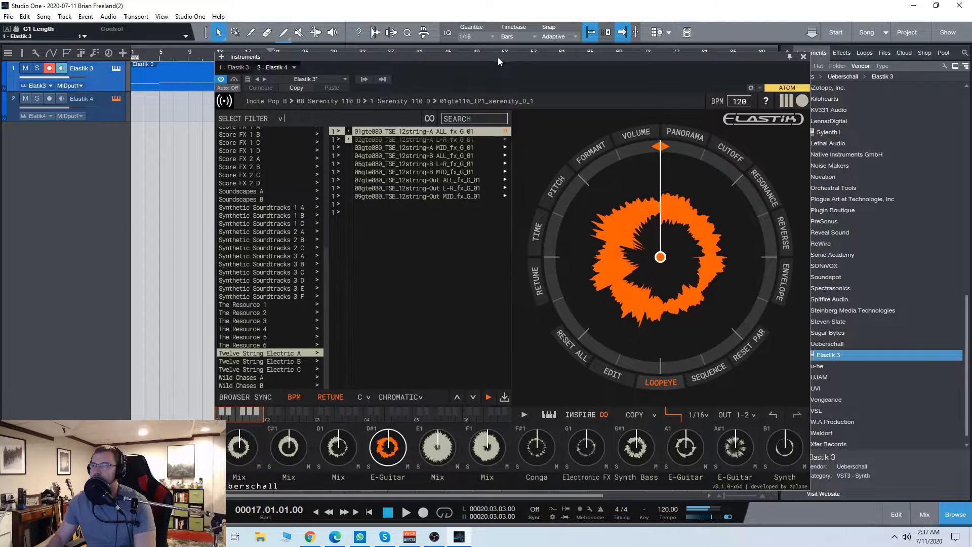
left_click(505, 164)
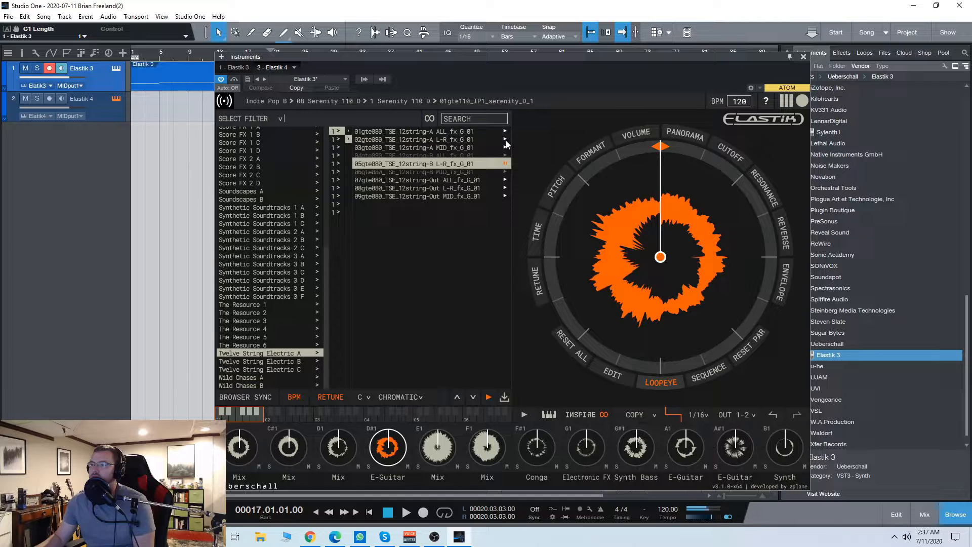
left_click(505, 189)
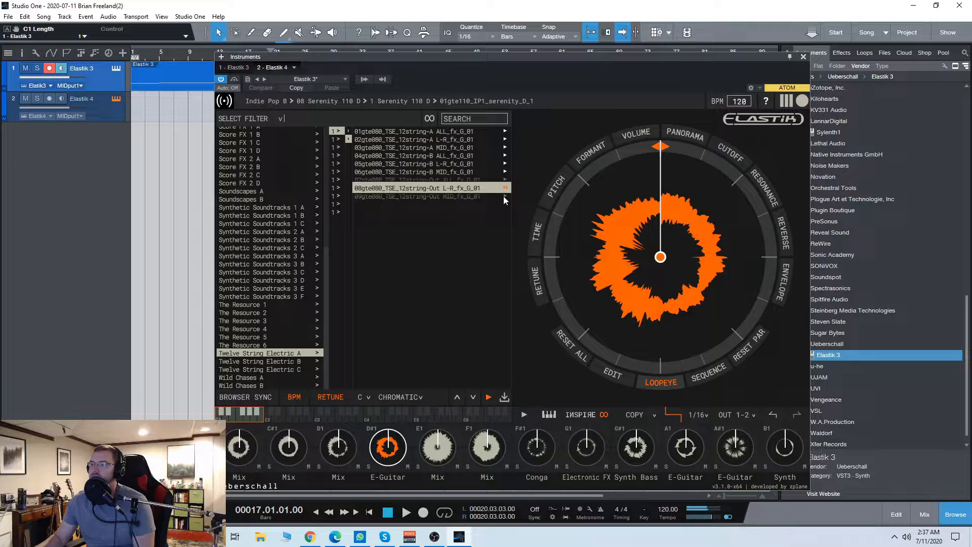
Step: Audition the 12string-A ALL, 12string-A MID and 12string-Out ALL loops in Twelve String Electric B, 12 String Electric 100-05 D
left_click(275, 362)
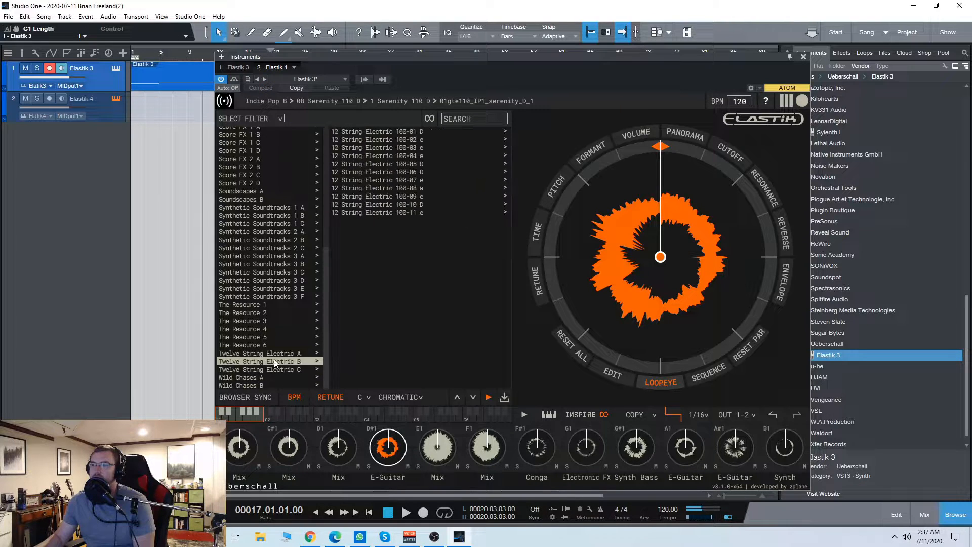
left_click(505, 163)
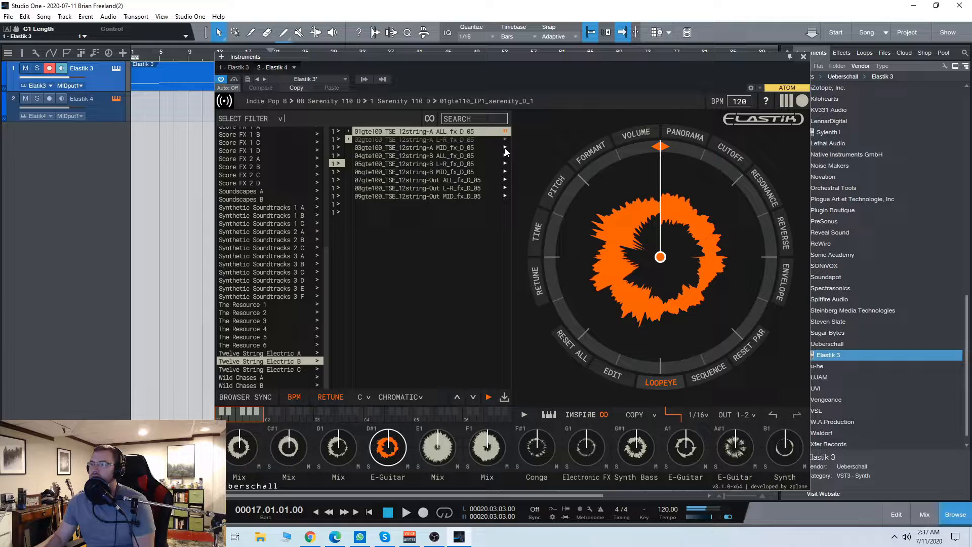
left_click(505, 147)
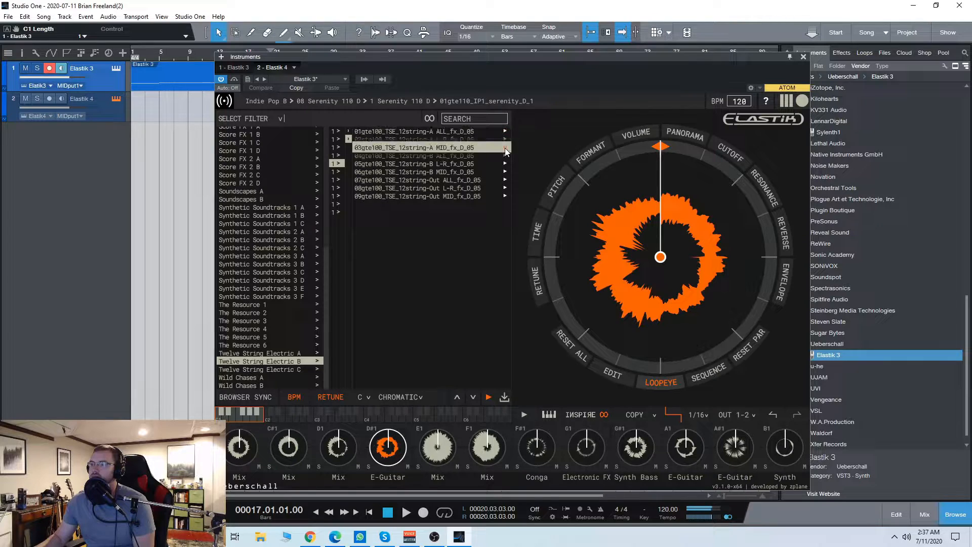
left_click(505, 180)
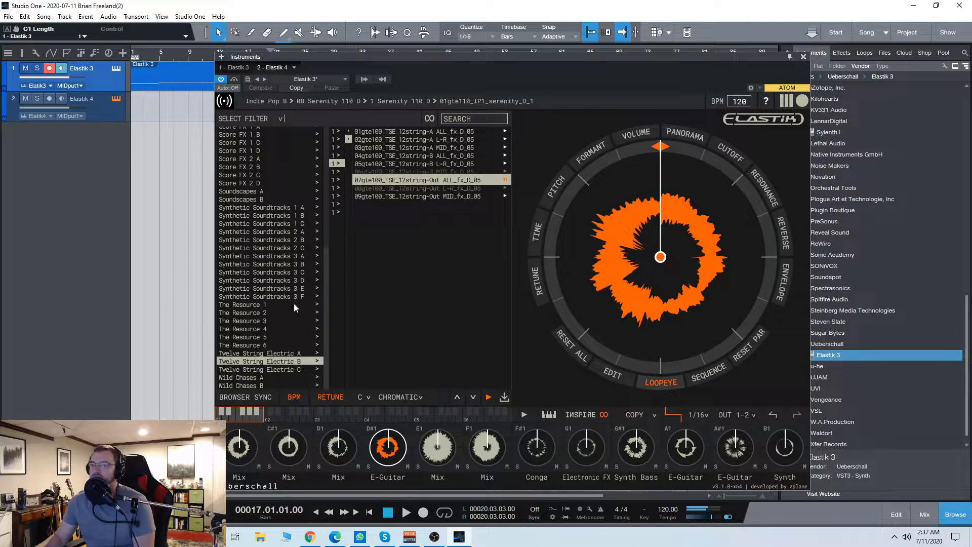
Step: Audition the mix, 03drm120 drum and 10bse120 bass loops from part 1 of 03 Boundless 120 F# in the Indie Pop A bank
scroll(286, 308, "up", 2)
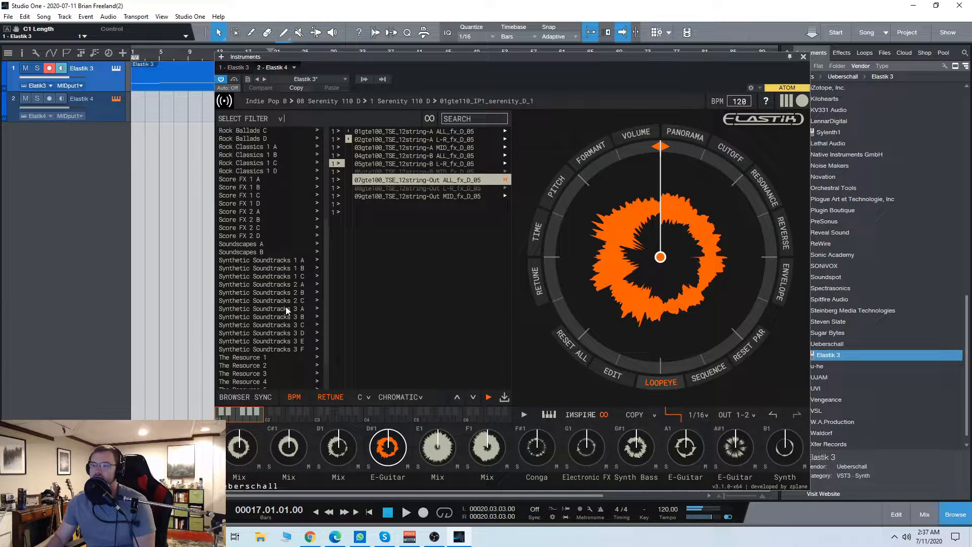
scroll(285, 309, "up", 6)
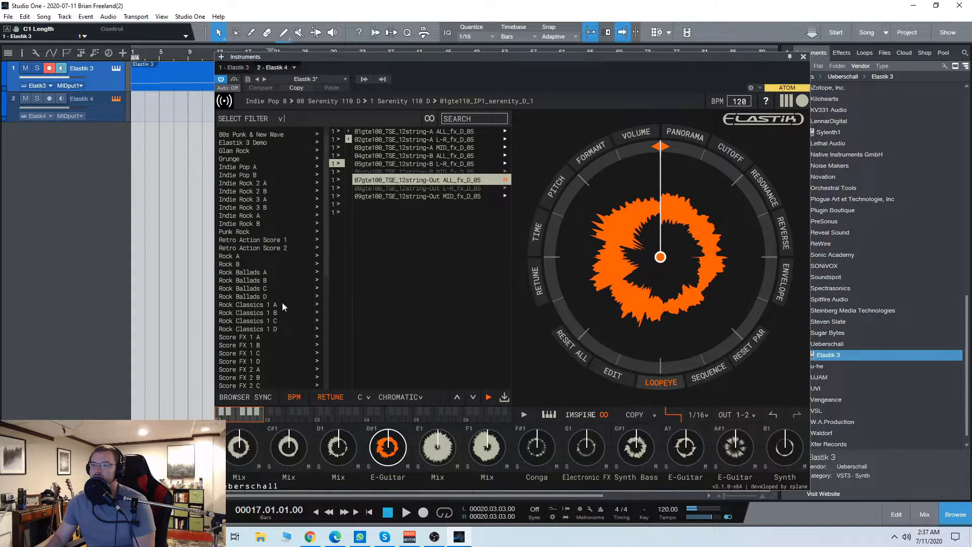
scroll(253, 276, "up", 1)
left_click(238, 181)
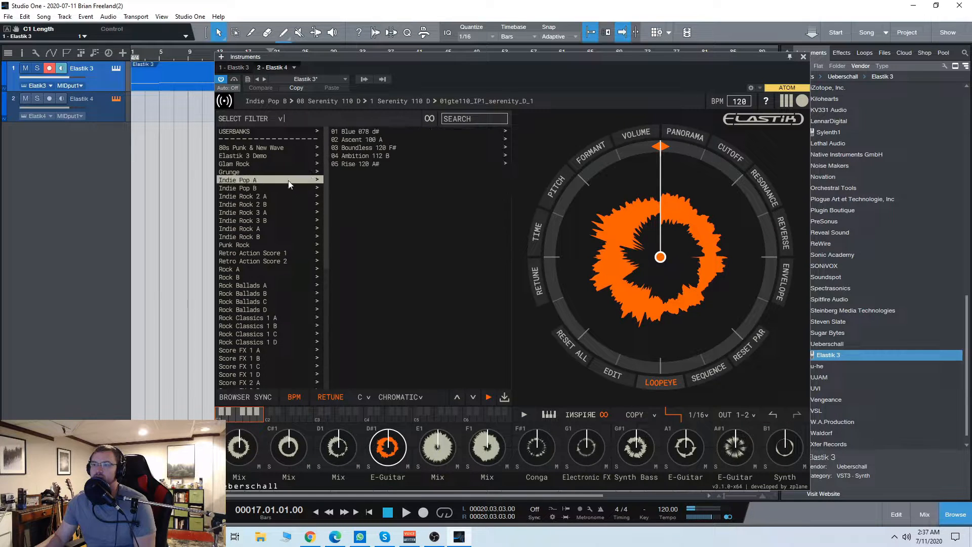
left_click(364, 147)
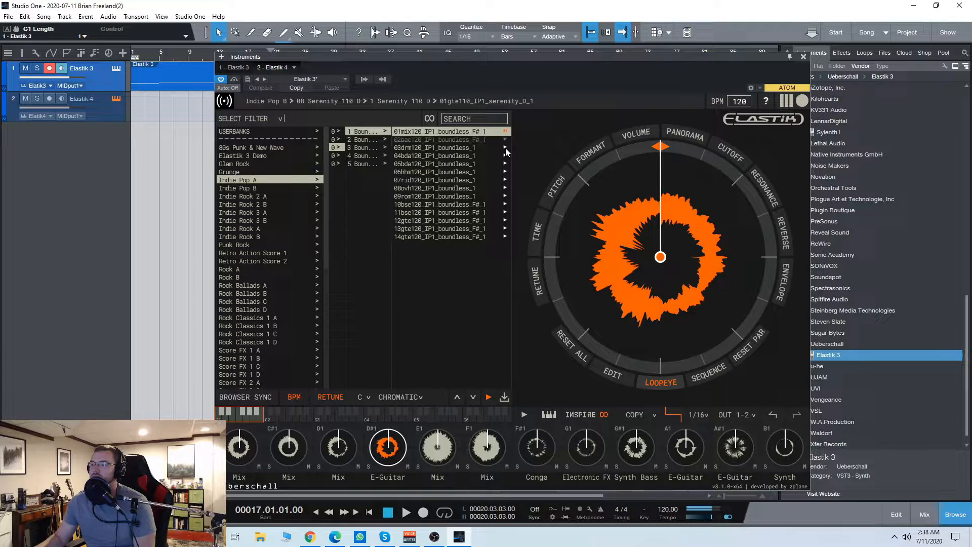
left_click(504, 148)
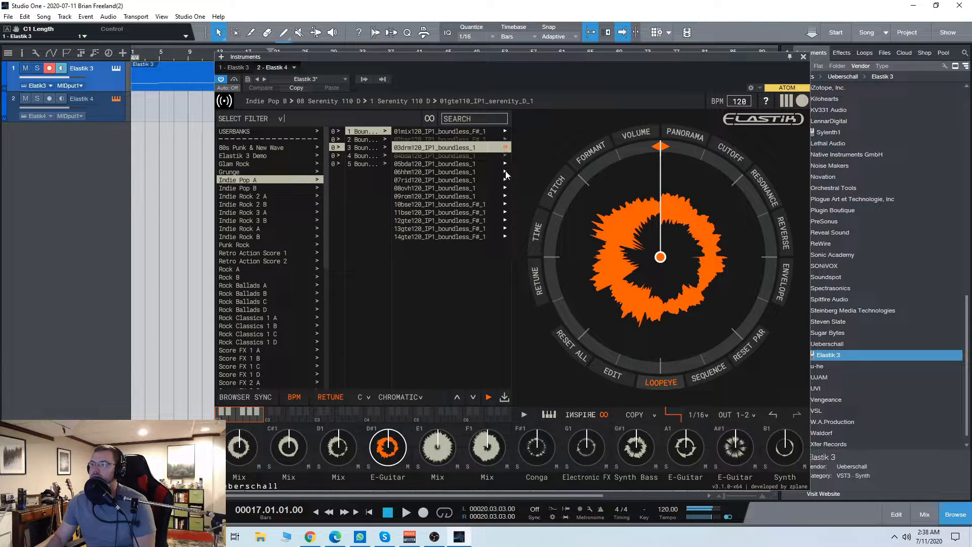
left_click(505, 204)
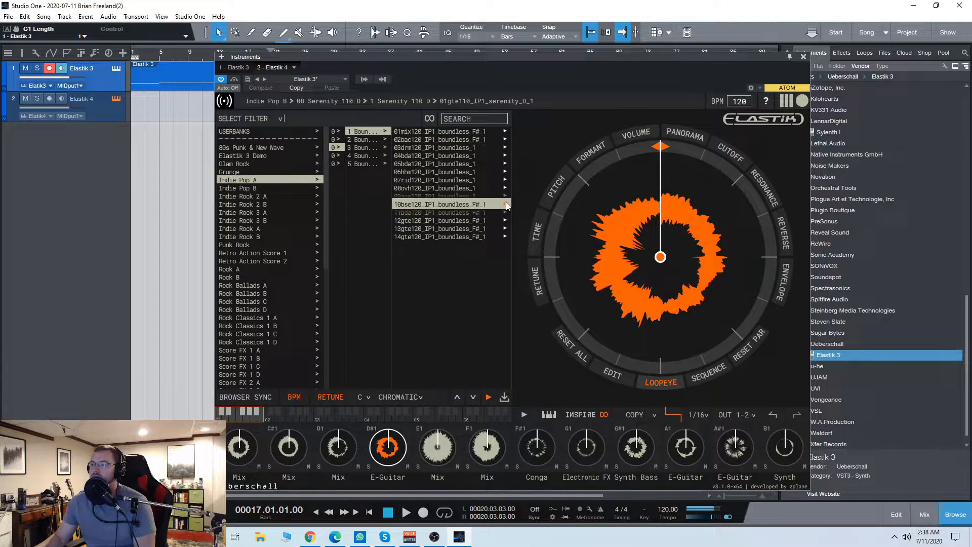
Step: Audition the full mix loops of Boundless parts 2 and 3
left_click(367, 140)
left_click(505, 132)
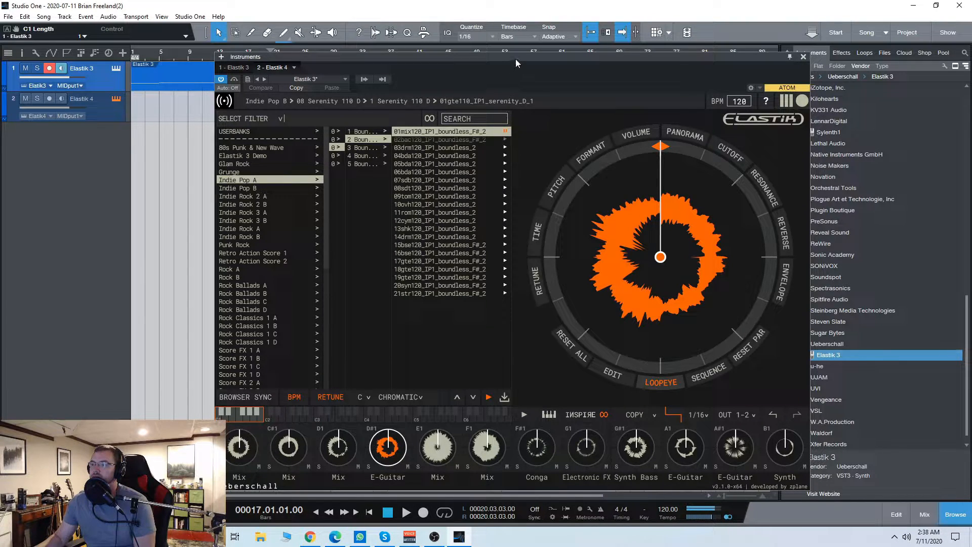
left_click(369, 148)
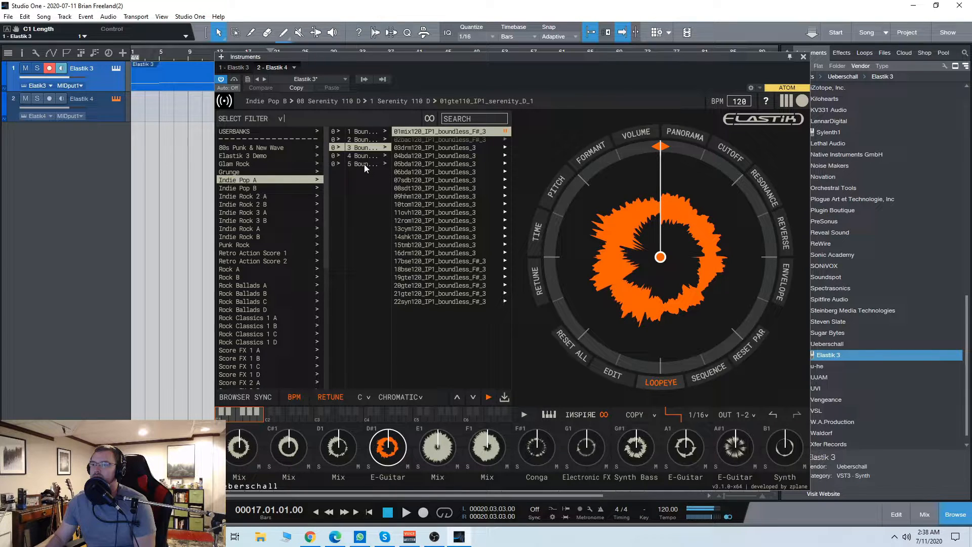
Step: Audition the mix loops of Texture part 1 and Revival part 2 in the Indie Pop B bank
left_click(244, 188)
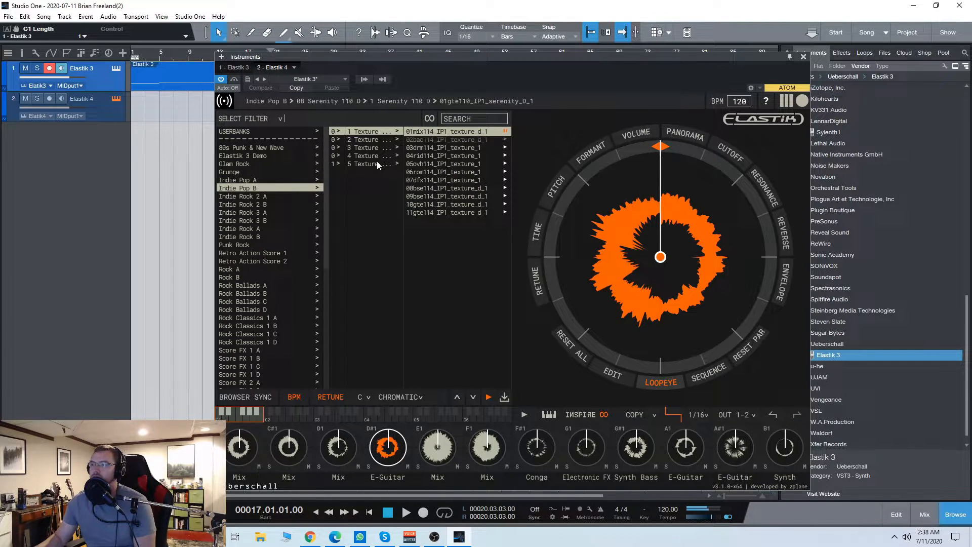
left_click(506, 156)
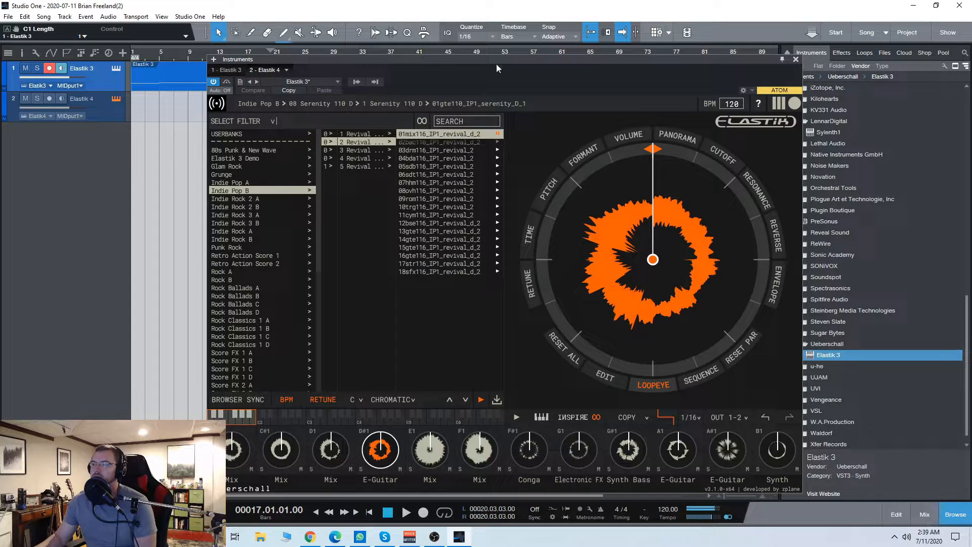
left_click_drag(496, 64, 486, 65)
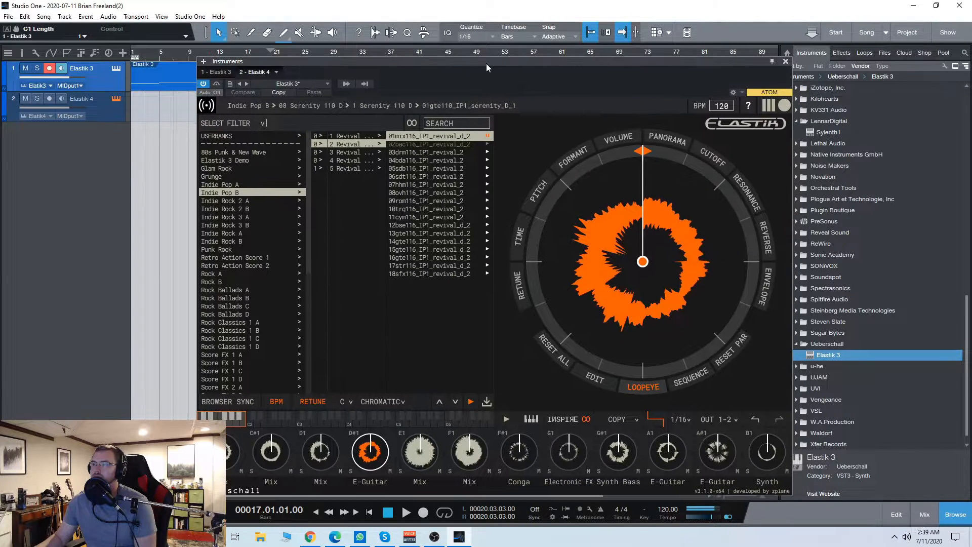
Step: Audition the mix loops of Running parts 1, 2 and 3 in the Indie Rock 2 A bank
left_click(241, 201)
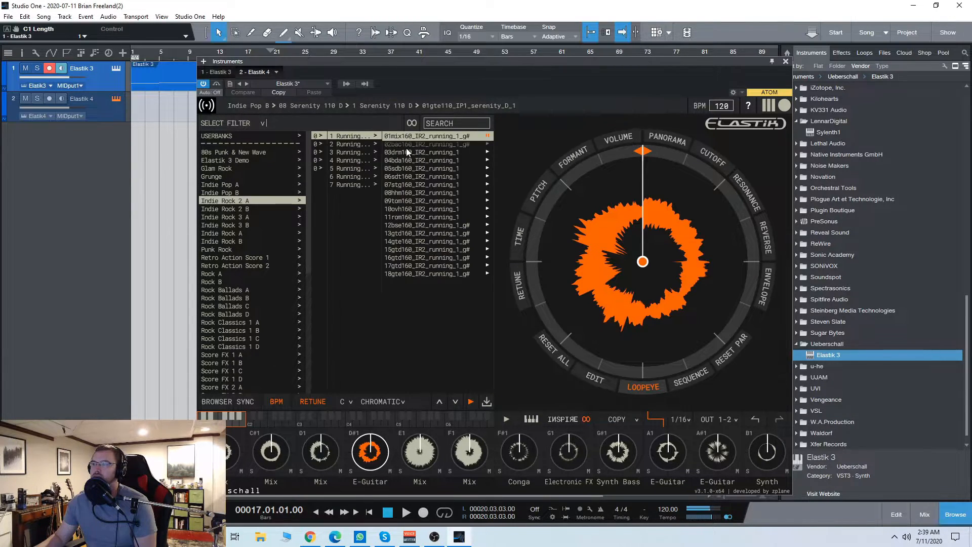
left_click(375, 147)
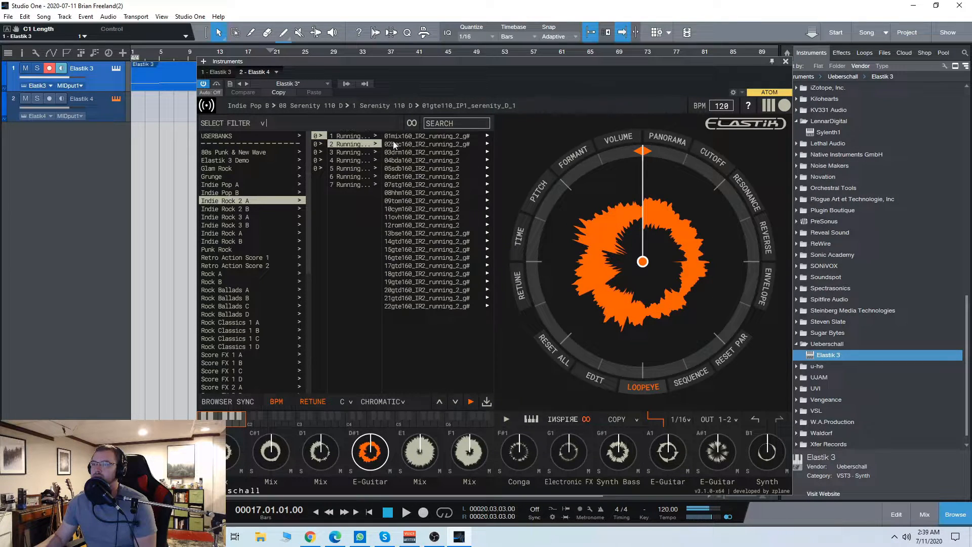
left_click_drag(542, 68, 532, 71)
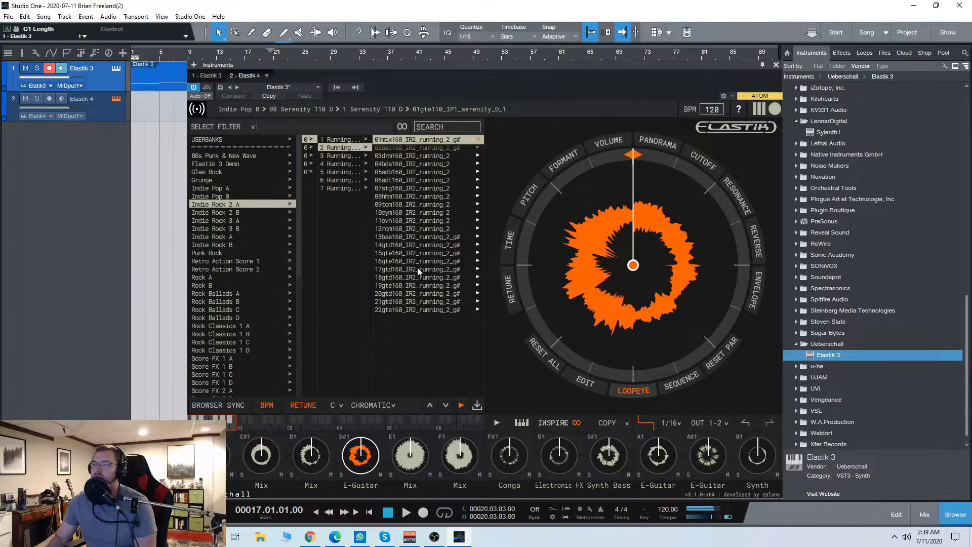
left_click(366, 156)
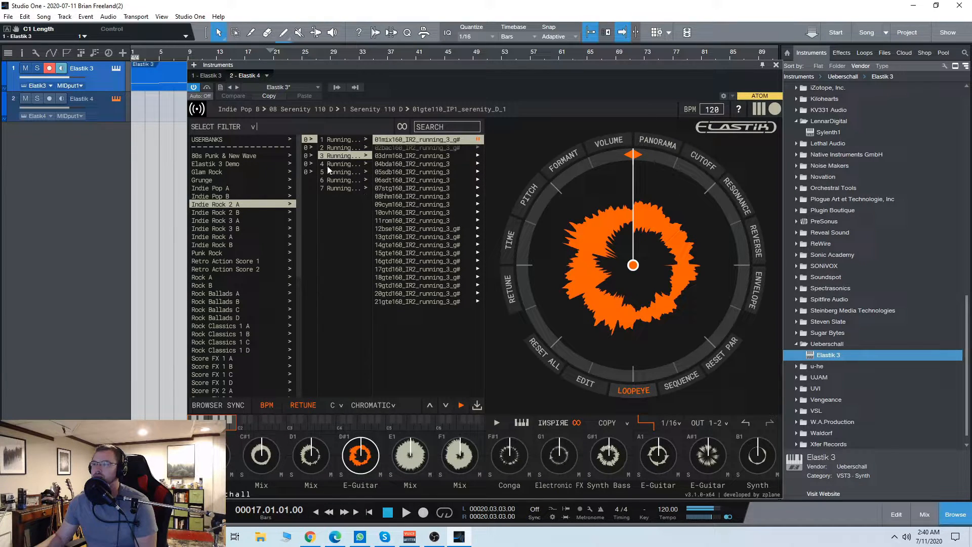
Step: Audition the mix loops of Metronome part 1 and Street Ballad parts 1, 2 and 3 in the Indie Rock 3 A bank
left_click(236, 220)
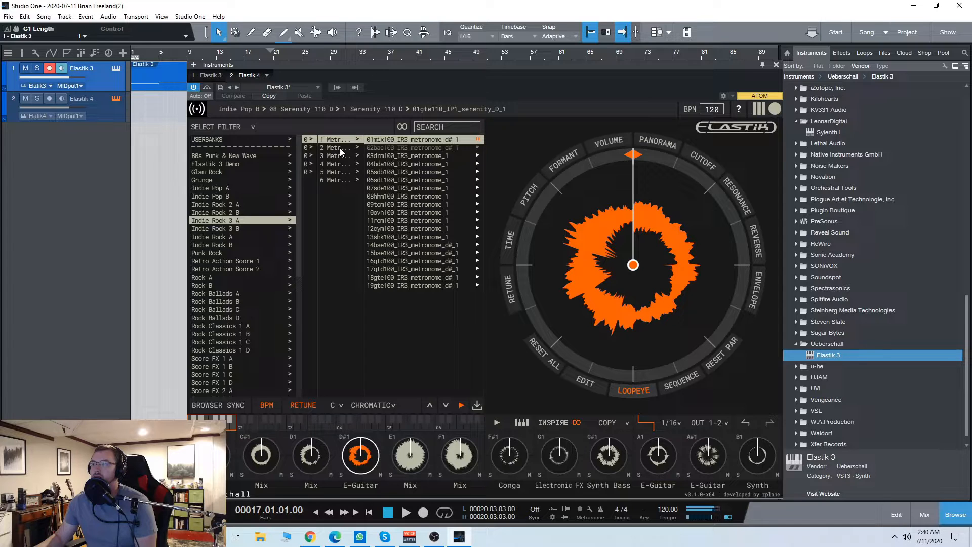
left_click(307, 148)
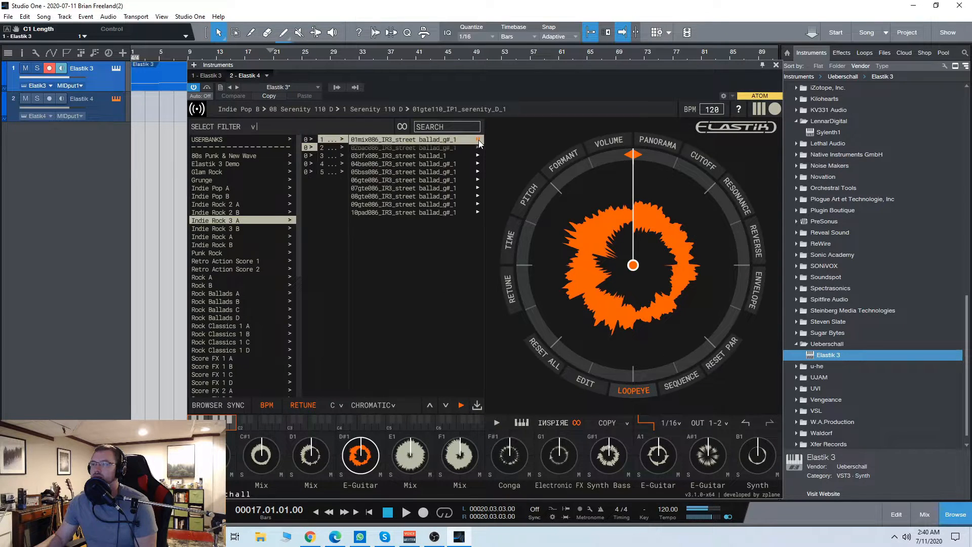
left_click_drag(475, 66, 463, 67)
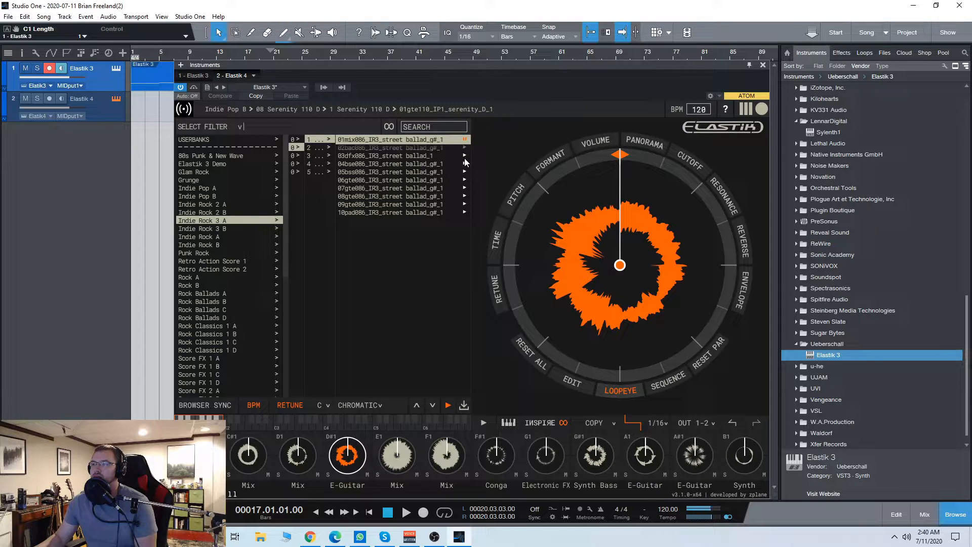
left_click(328, 148)
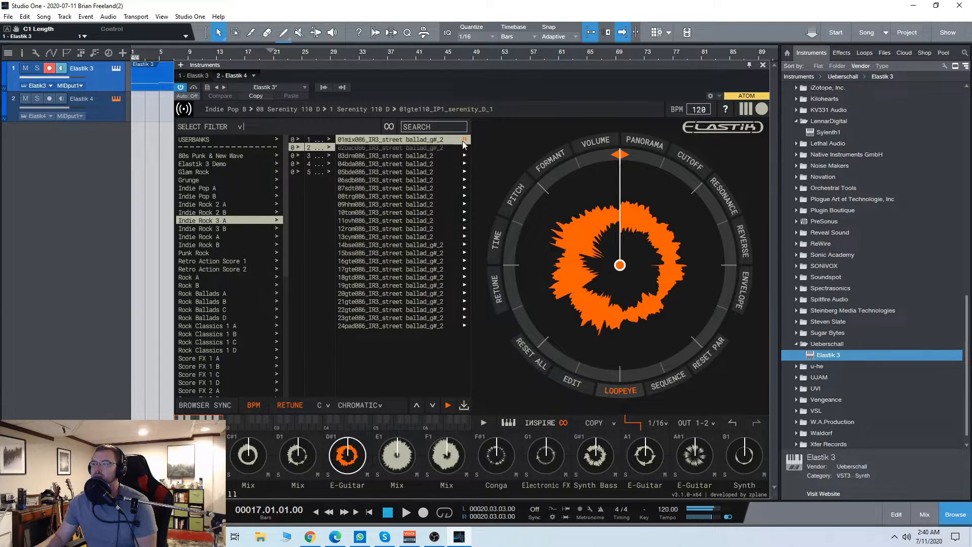
left_click(329, 156)
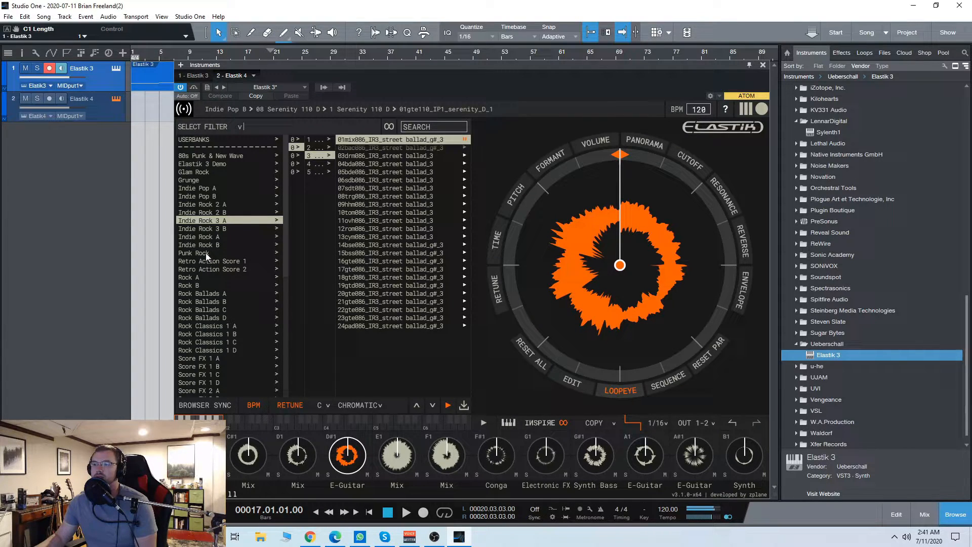
Step: Audition the Lights intro mix loop in the Indie Rock B bank and the Slideshow B, C and D mixes in Punk Rock
left_click(217, 245)
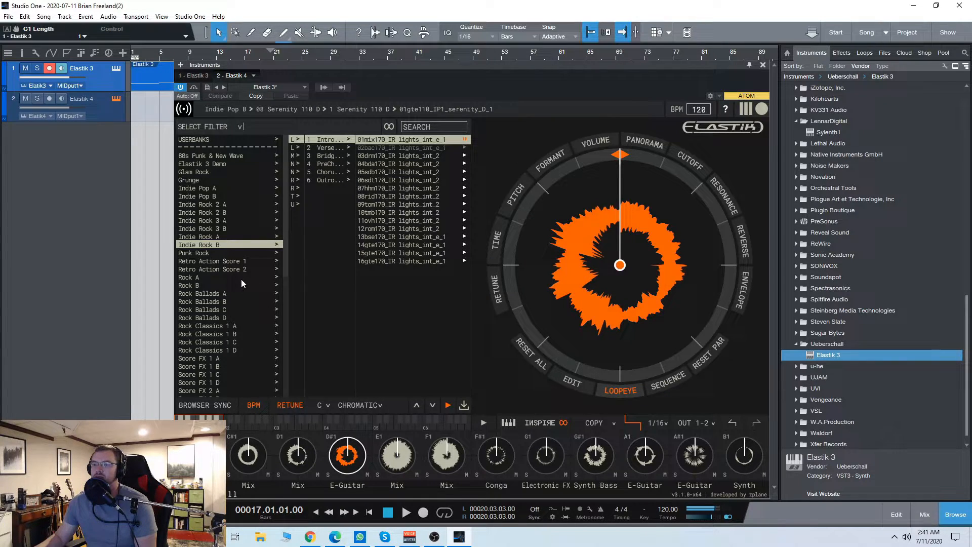
left_click(205, 254)
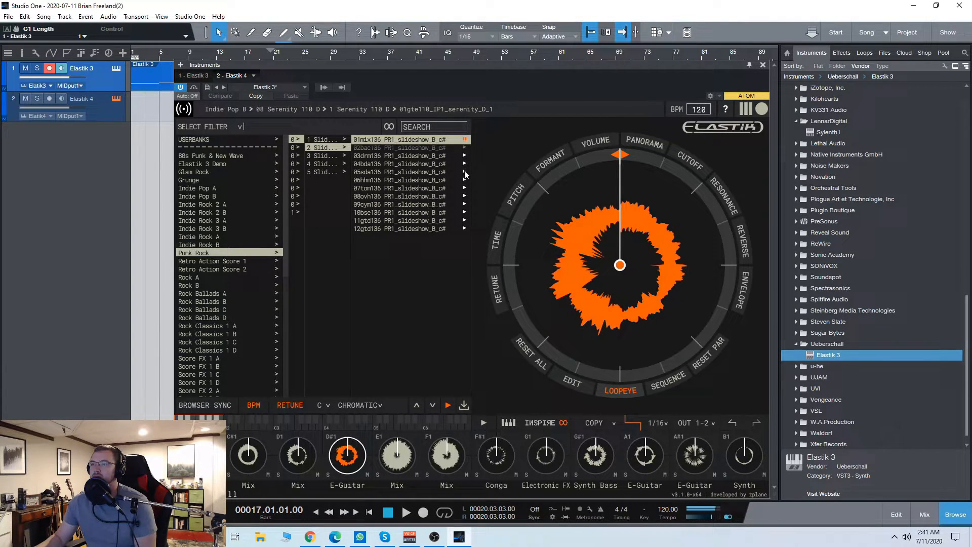
left_click(344, 156)
left_click_drag(497, 66, 489, 71)
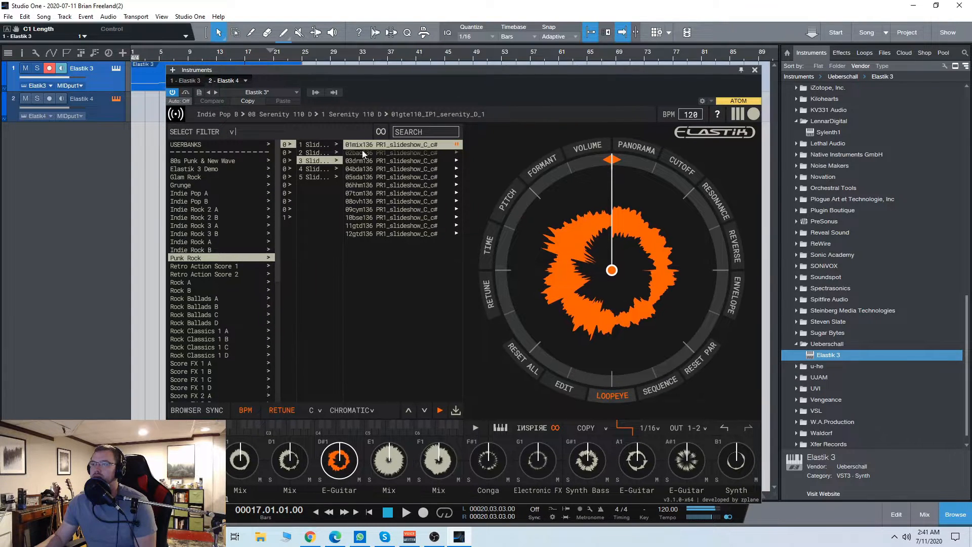
left_click(336, 170)
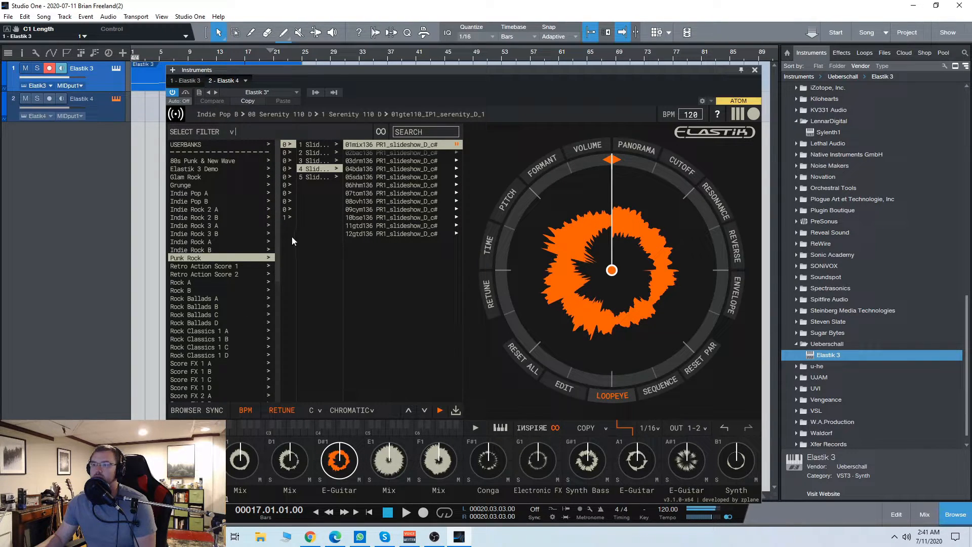
Step: Audition the Noize A, B and C mix loops in the Punk Rock bank
left_click(285, 153)
left_click(450, 145)
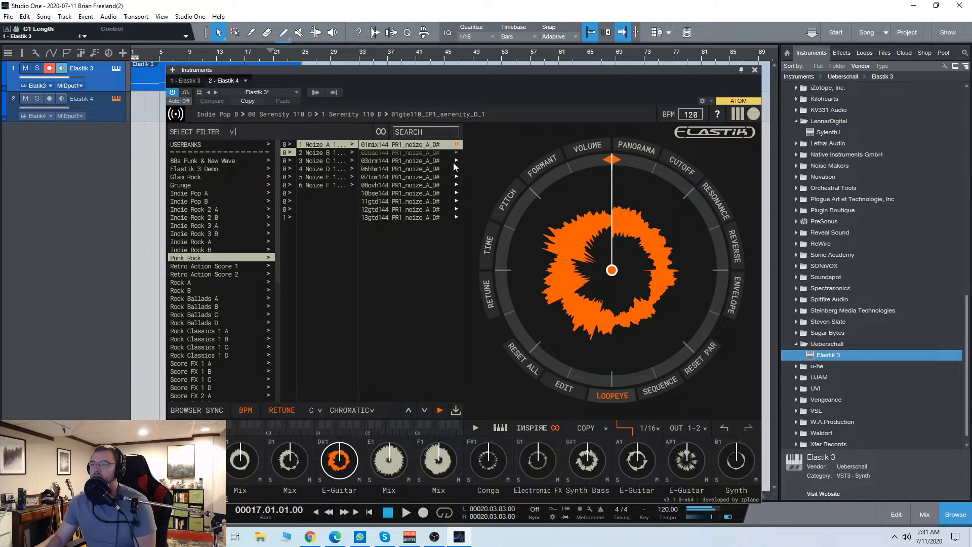
left_click(353, 153)
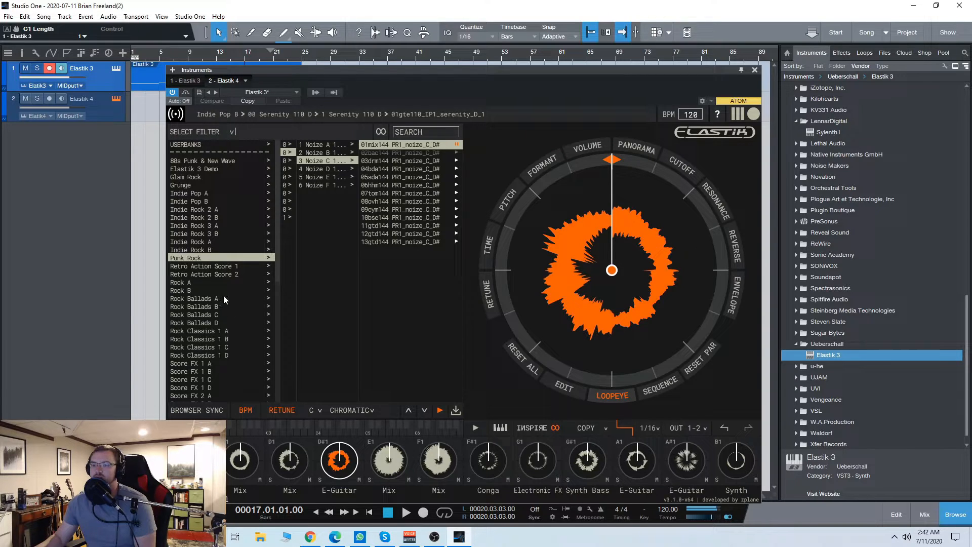
Step: Look through the sound bank list and audition mix loops from 80s Punk & New Wave, including 03 sorrow
scroll(226, 295, "down", 1)
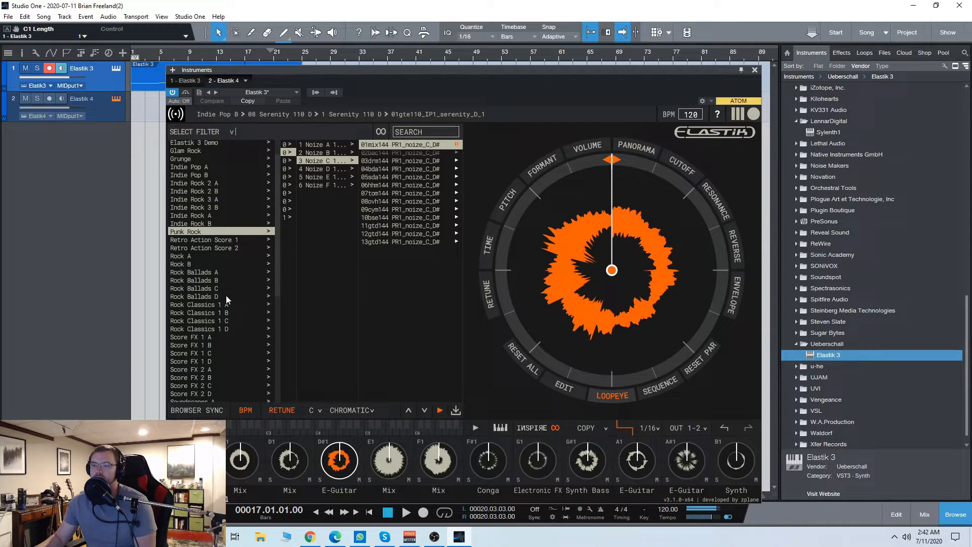
scroll(228, 293, "down", 8)
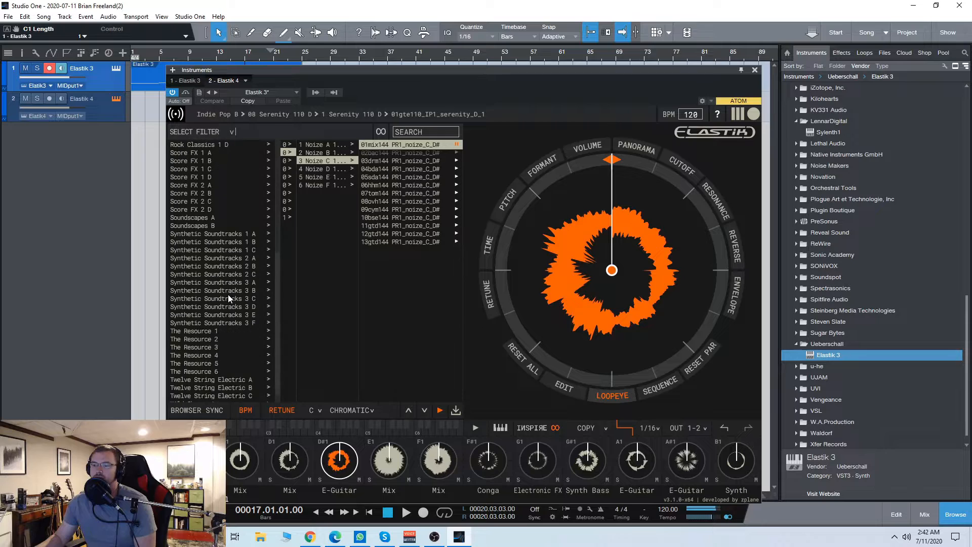
scroll(228, 293, "up", 5)
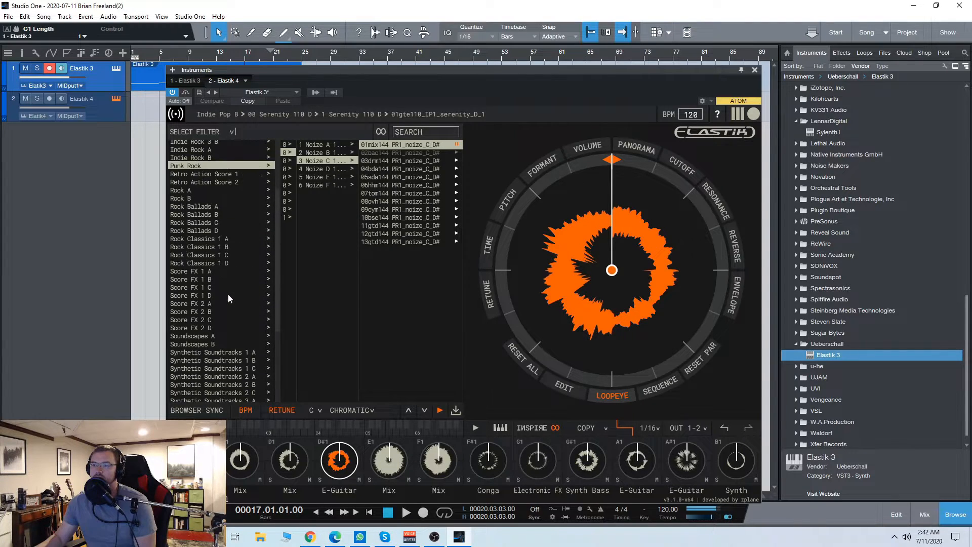
scroll(228, 299, "up", 4)
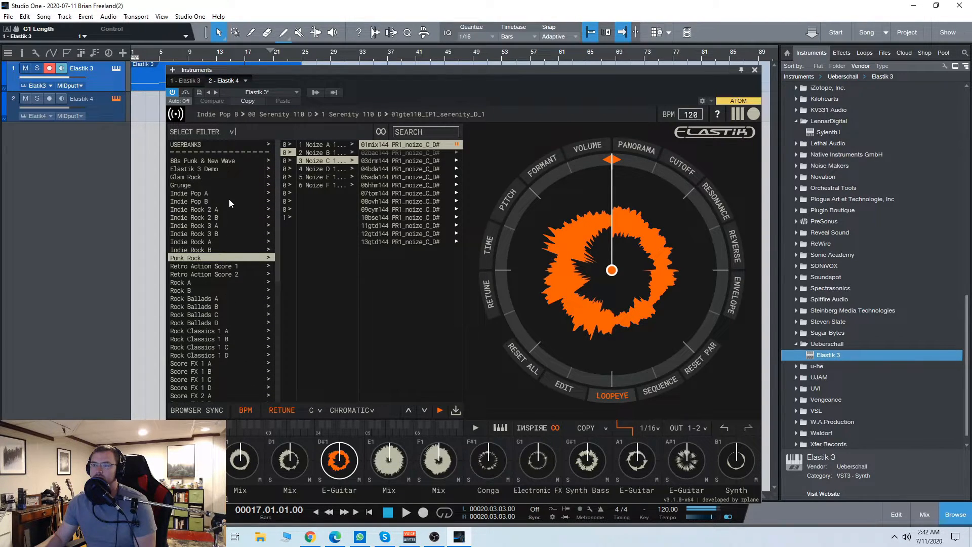
left_click(228, 161)
left_click(287, 161)
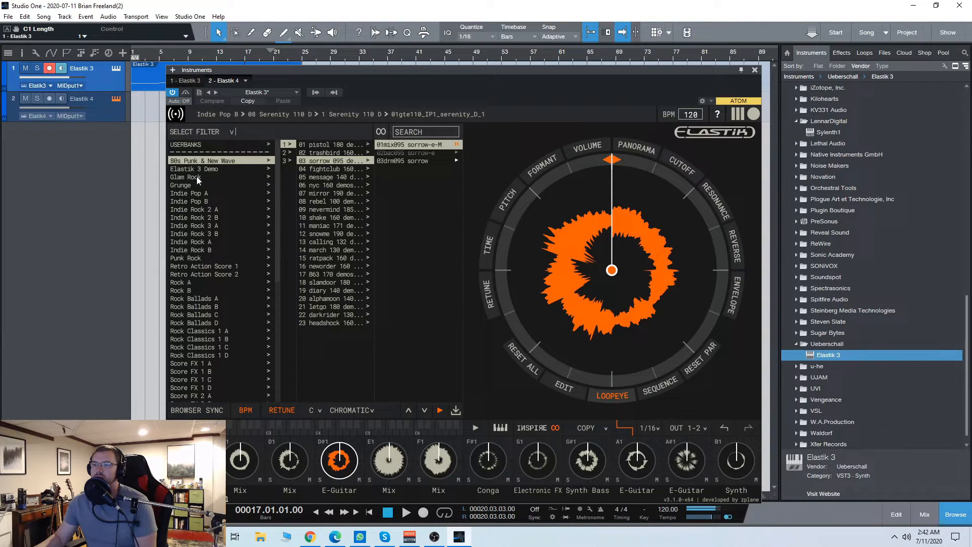
Step: View the Glam Rock categories, and open part 1 of 01 Blue 078 d# in the Indie Pop A bank
left_click(269, 178)
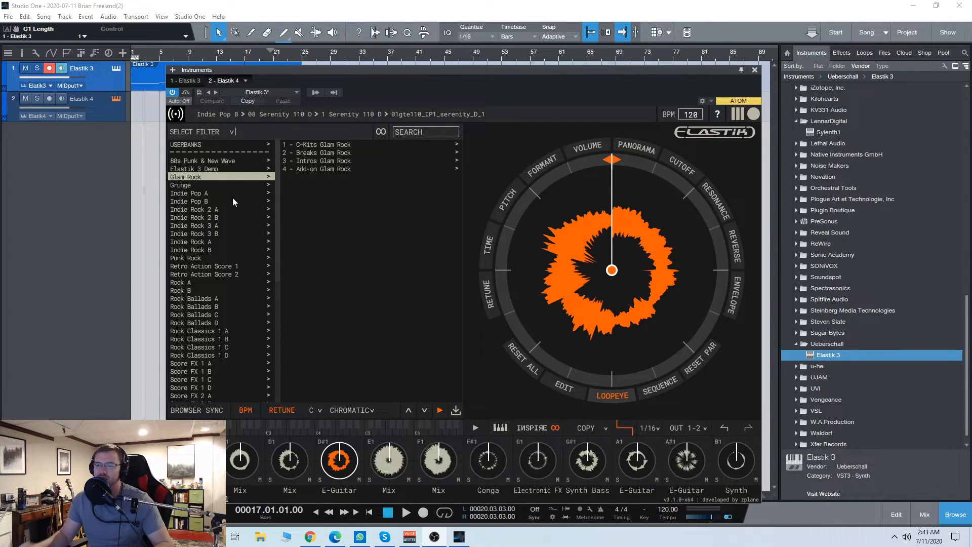
left_click(205, 193)
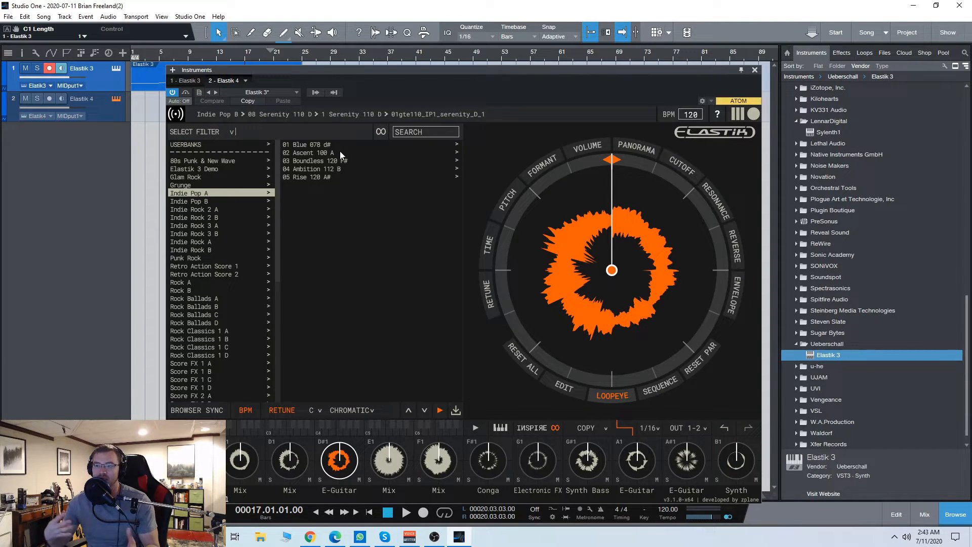
left_click(309, 147)
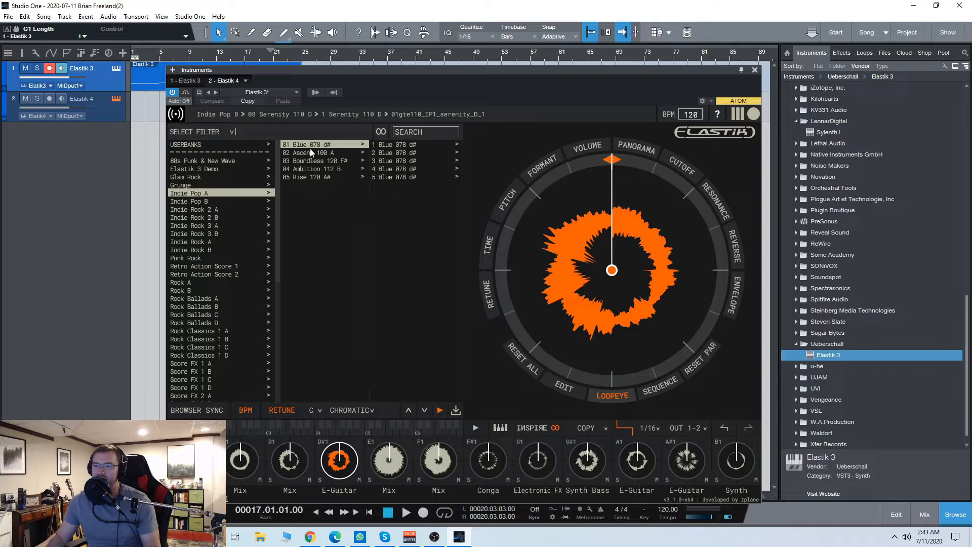
left_click(421, 146)
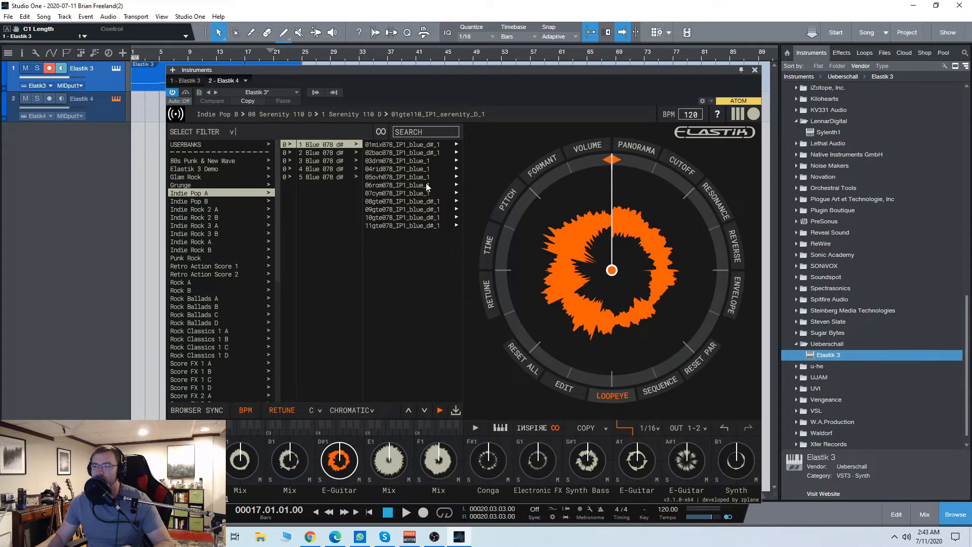
Step: Step through the keyboard octaves from C2 to C5 to examine their loop slots
left_click_drag(515, 71, 506, 63)
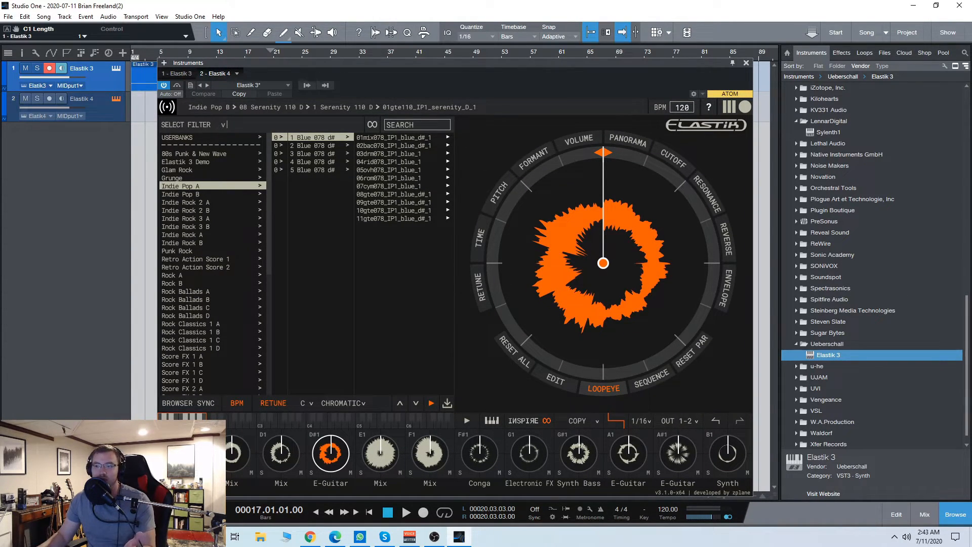
left_click(226, 425)
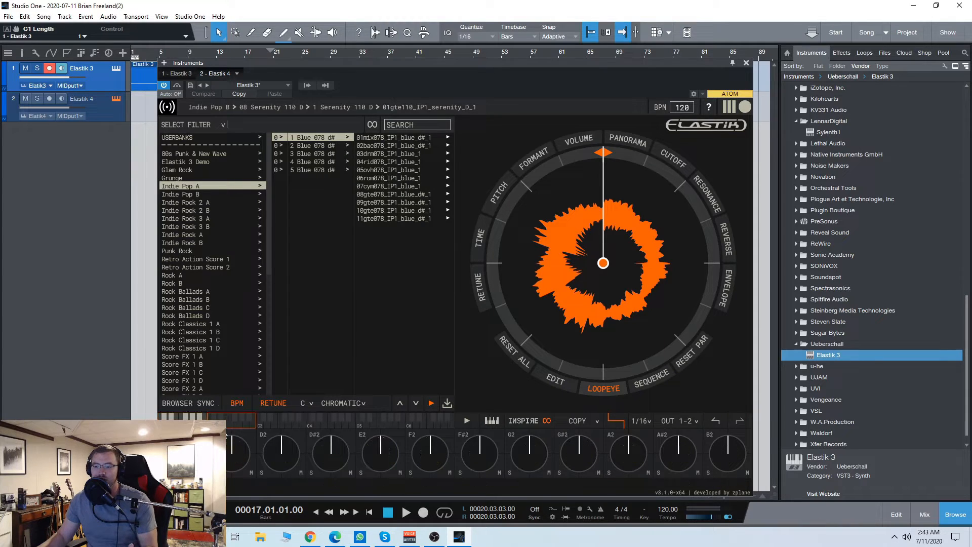
left_click(268, 422)
left_click(328, 423)
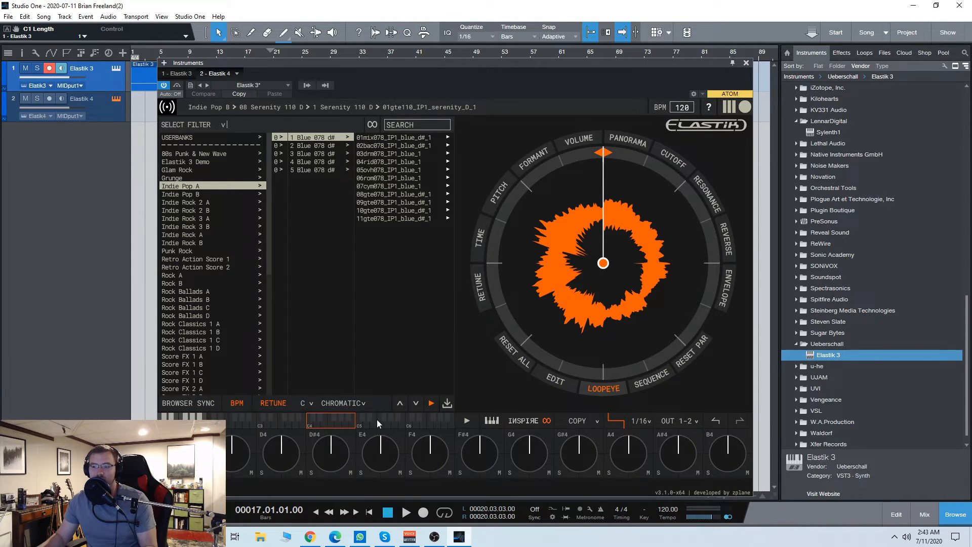
left_click(381, 426)
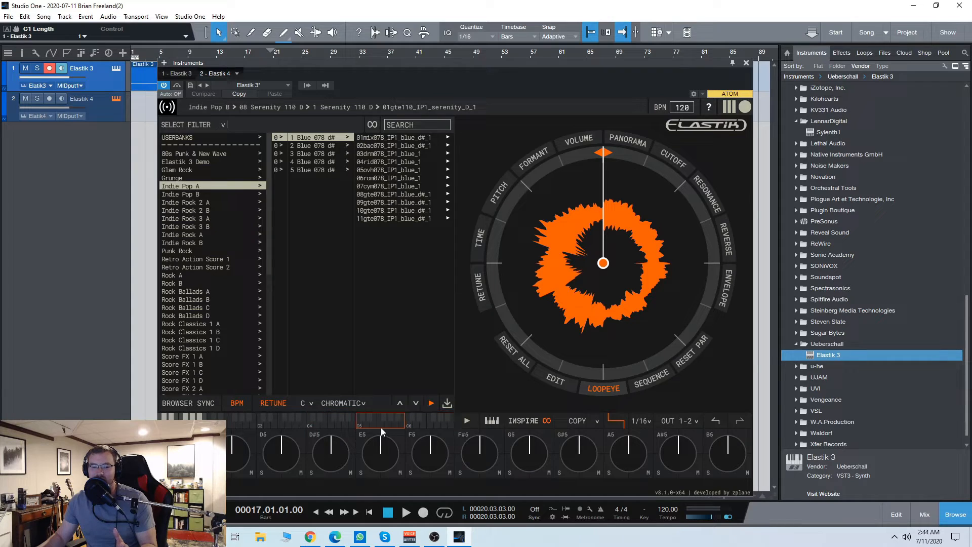
Step: Load the backing loop 02bac078_IP1_blue_d#_1 into the C6 slot
left_click_drag(424, 66, 511, 60)
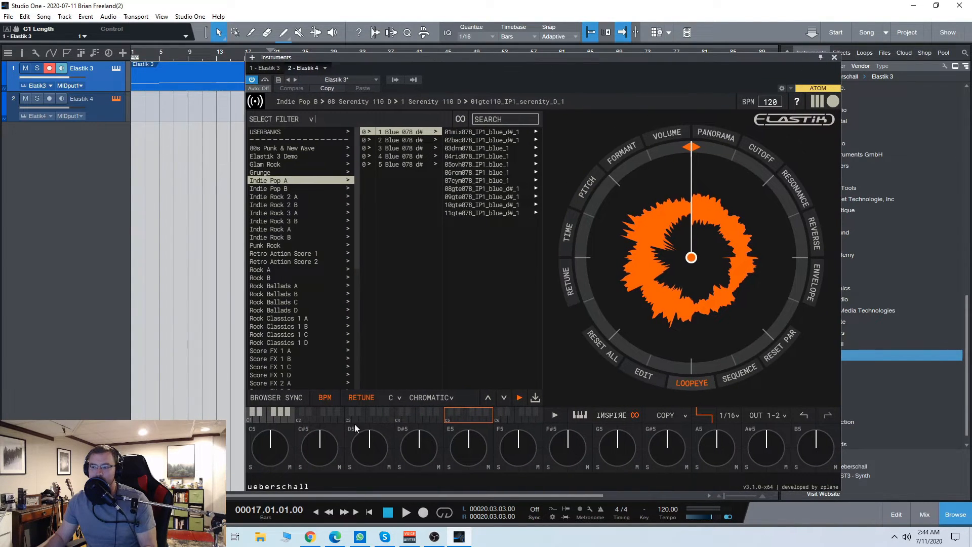
left_click(513, 418)
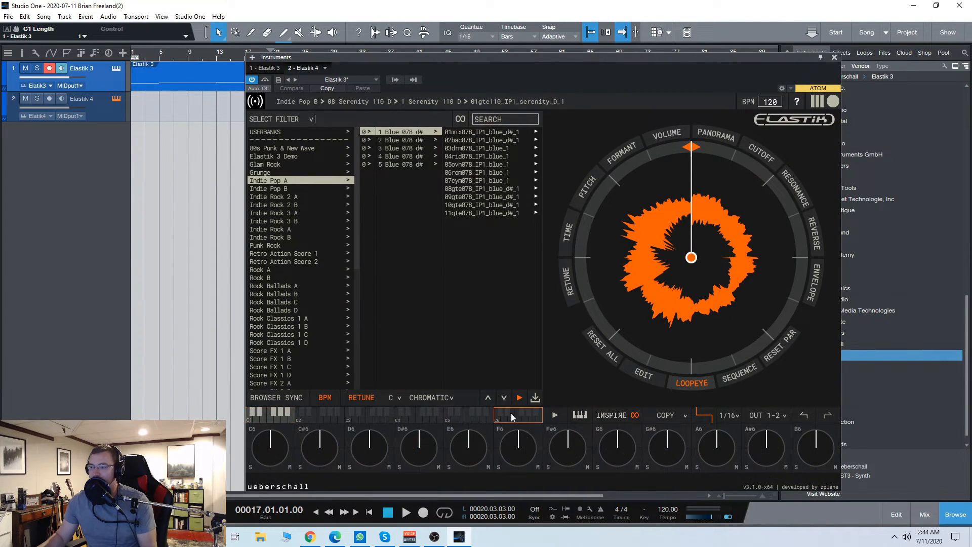
left_click(500, 140)
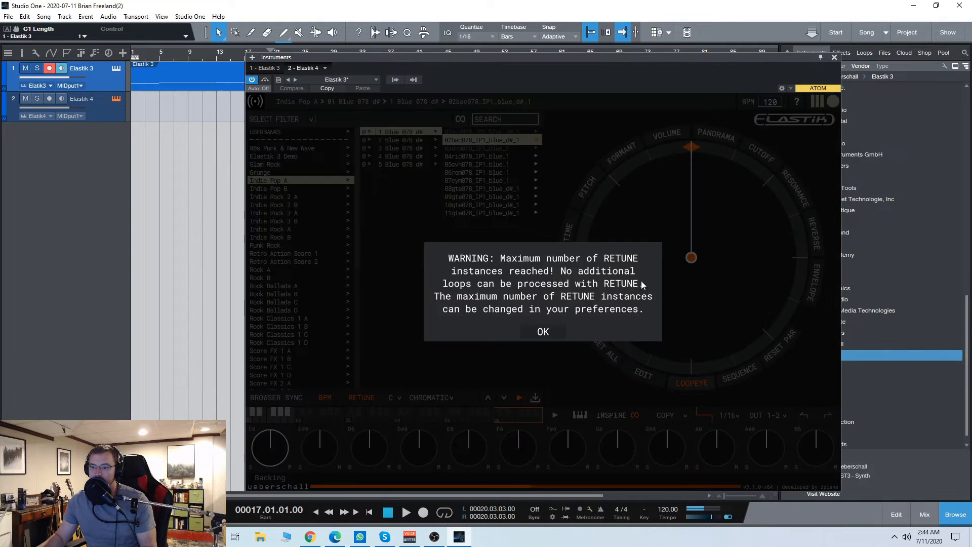
left_click(547, 329)
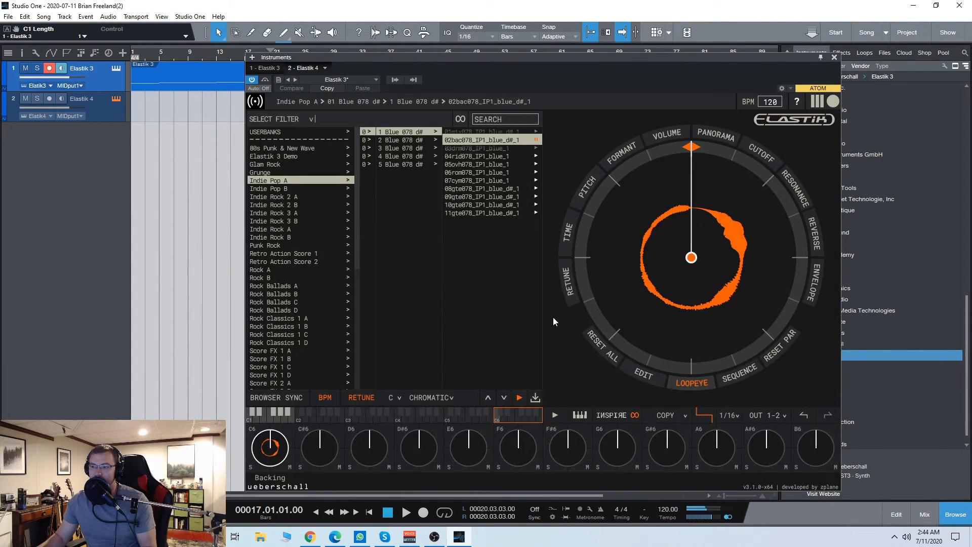
Step: Close the second track's instrument window and open the Elastik 3 instrument on track 1
left_click(833, 57)
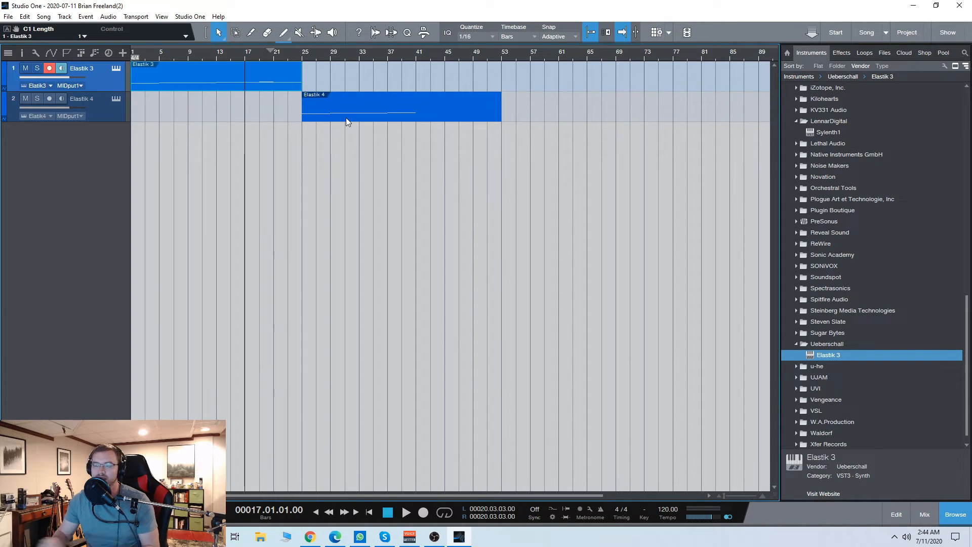
left_click(115, 69)
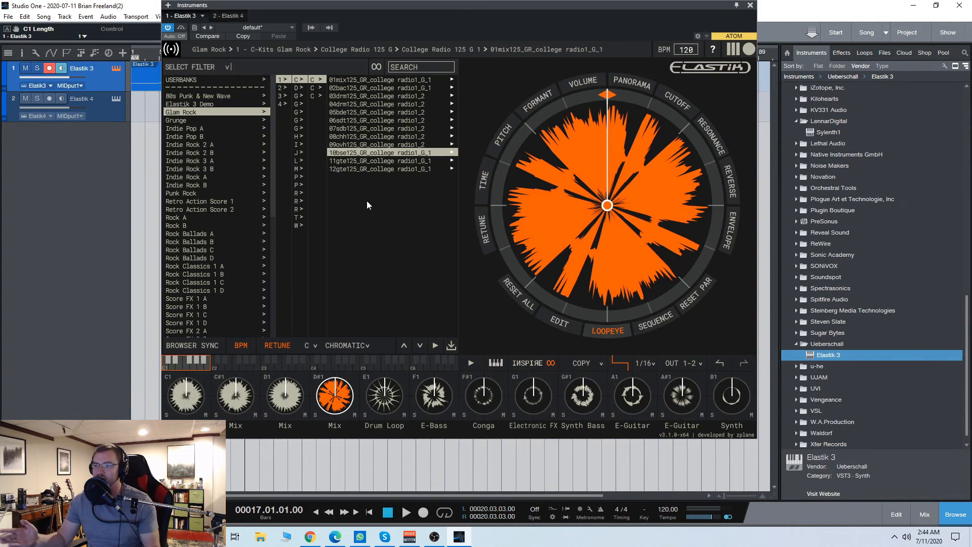